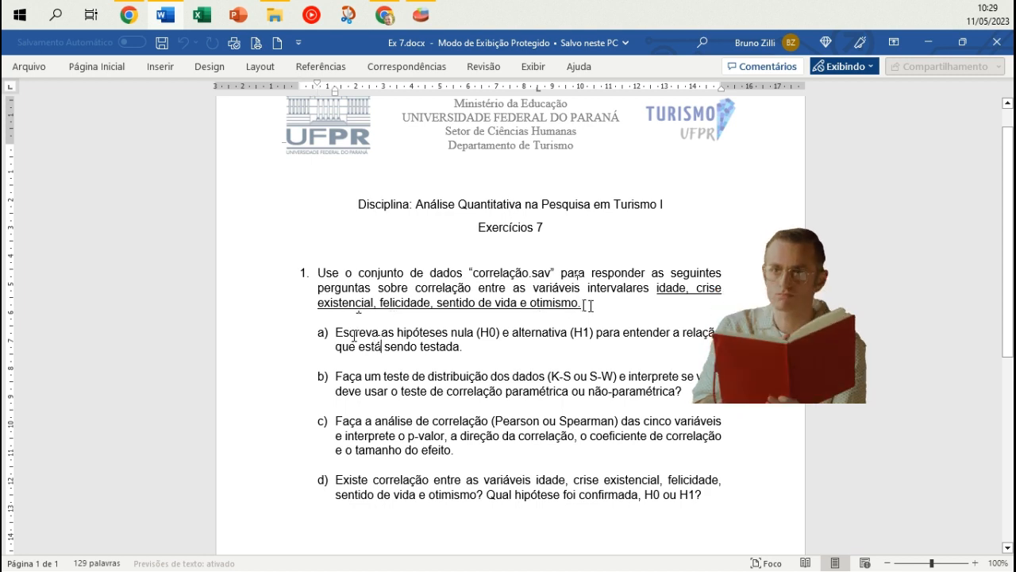
Read exercise items a and b, covering the H0 and H1 hypotheses and the K-S or S-W distribution test.
drag(335, 333, 445, 345)
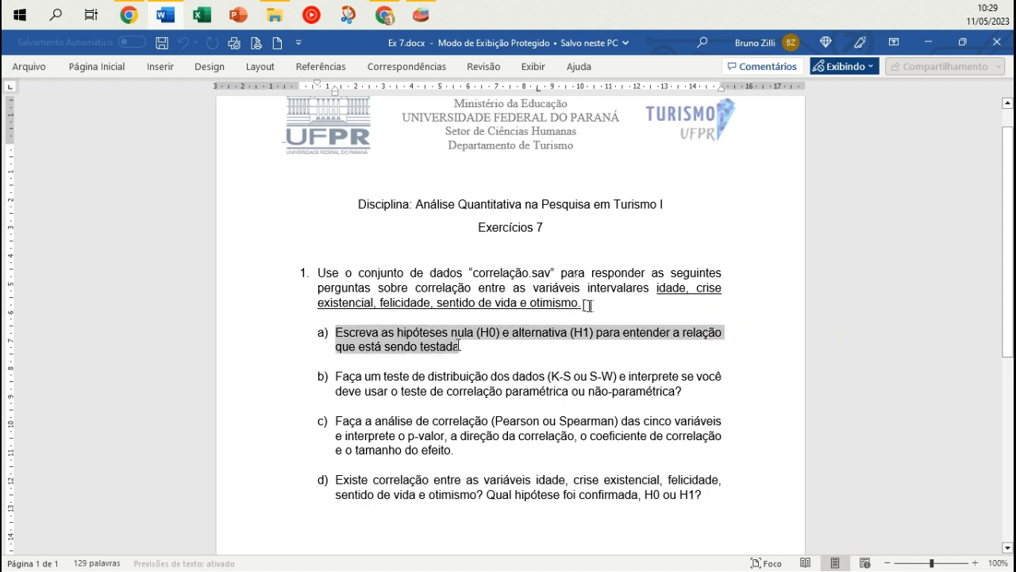
click(466, 346)
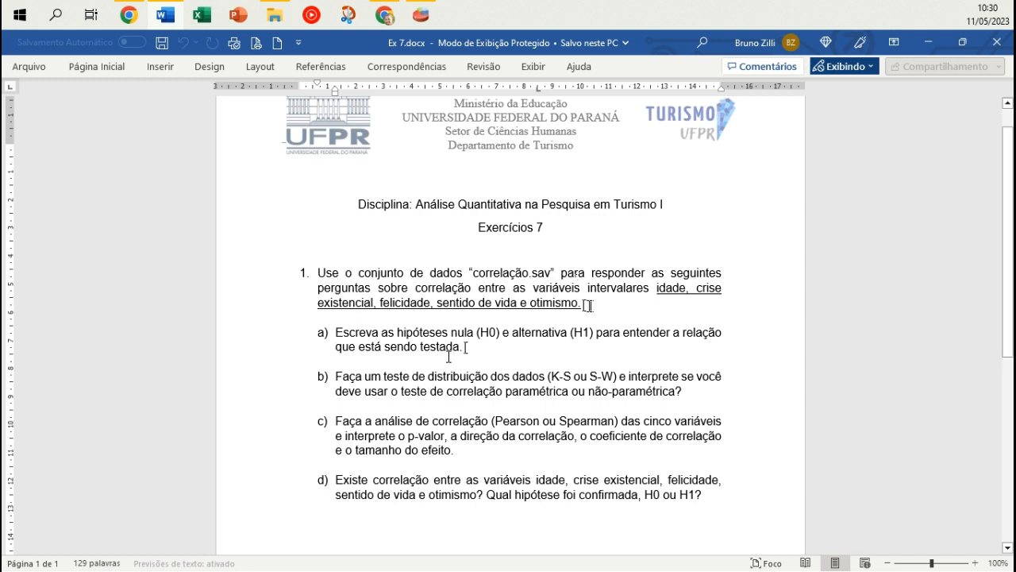
drag(335, 375, 376, 375)
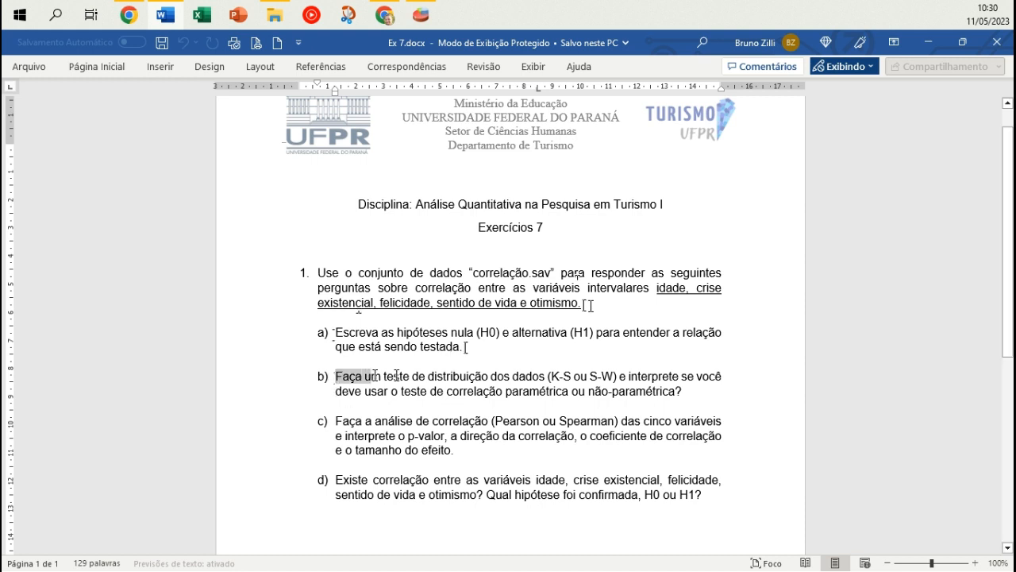
click(411, 375)
click(434, 375)
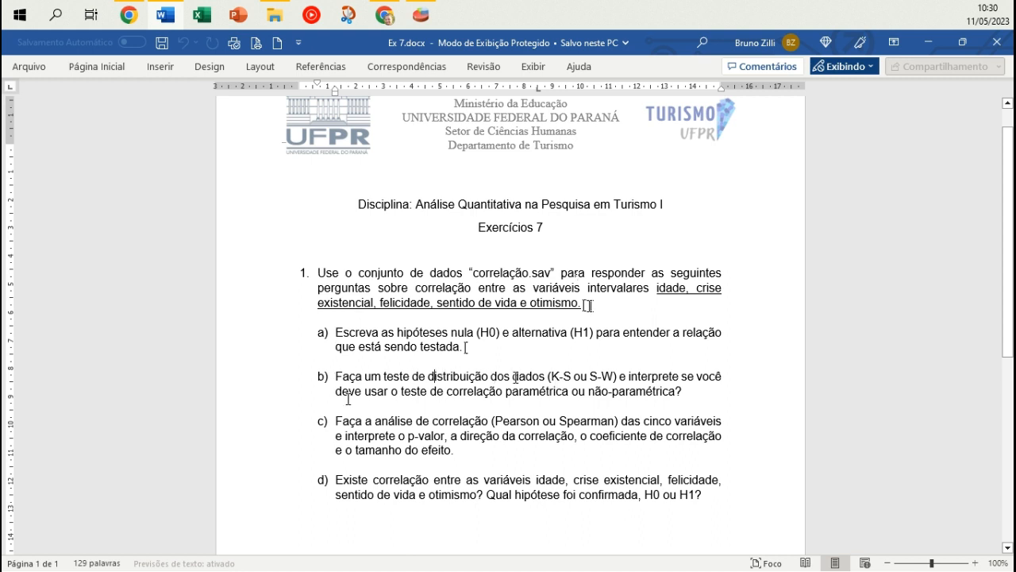
drag(516, 377, 613, 376)
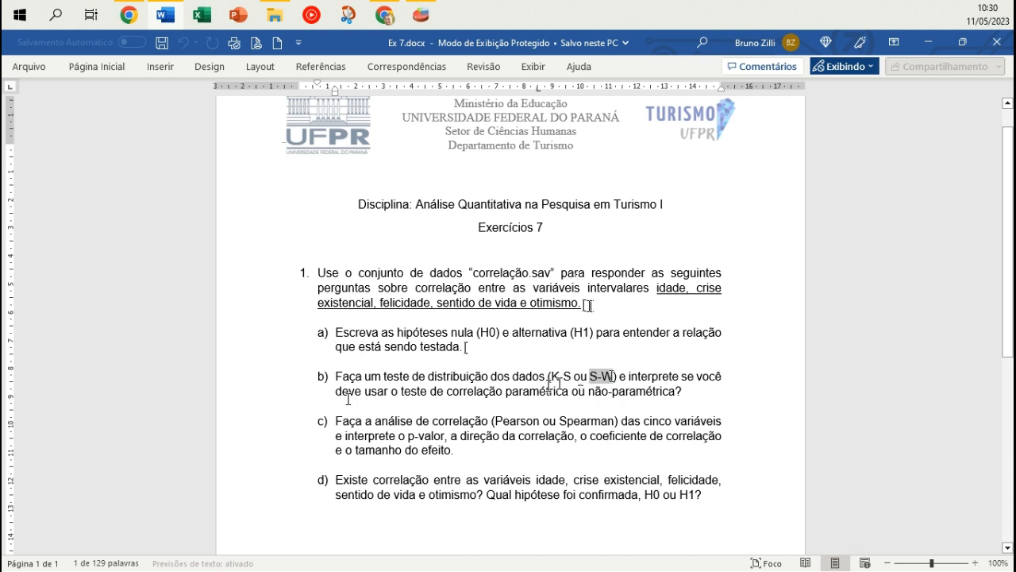
drag(549, 376, 571, 371)
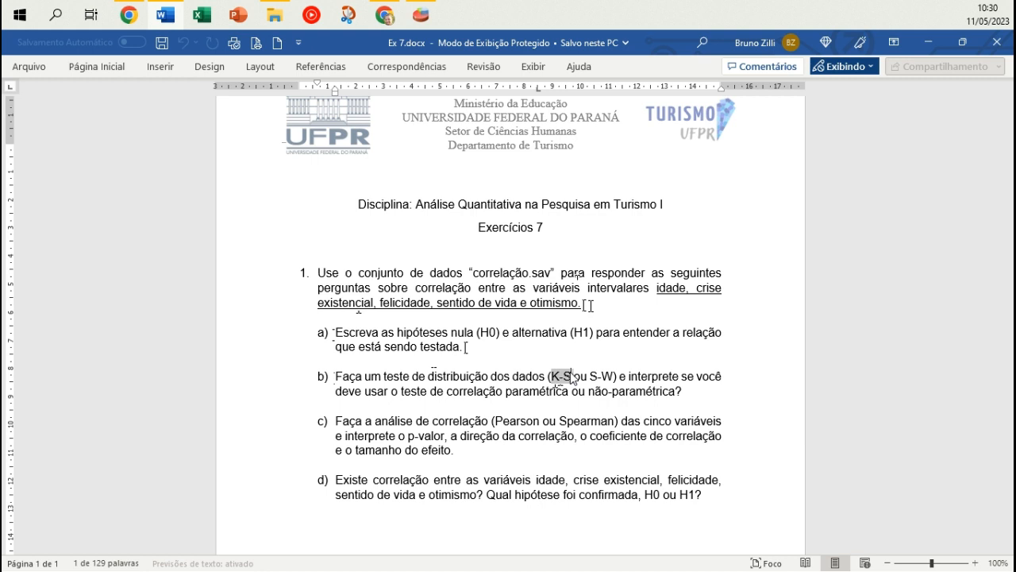
click(559, 388)
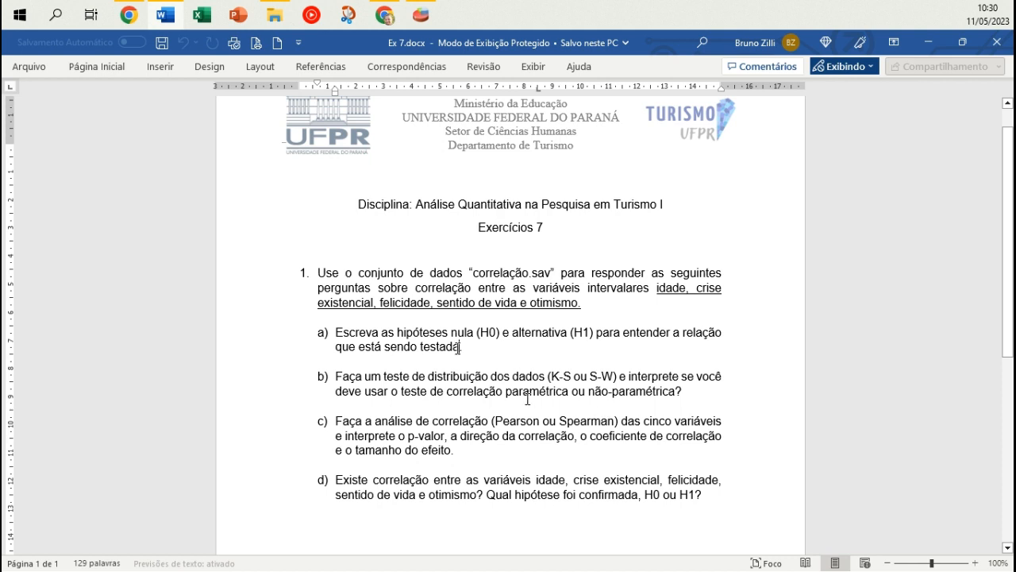
Examine item b's question on whether to use the parametric or non-parametric correlation test.
drag(503, 391, 645, 397)
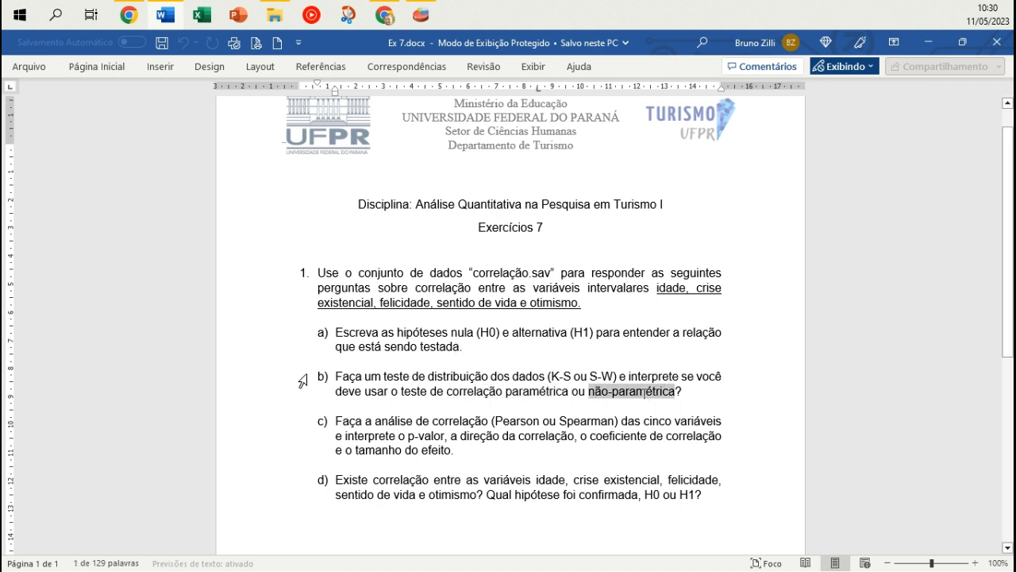
click(518, 393)
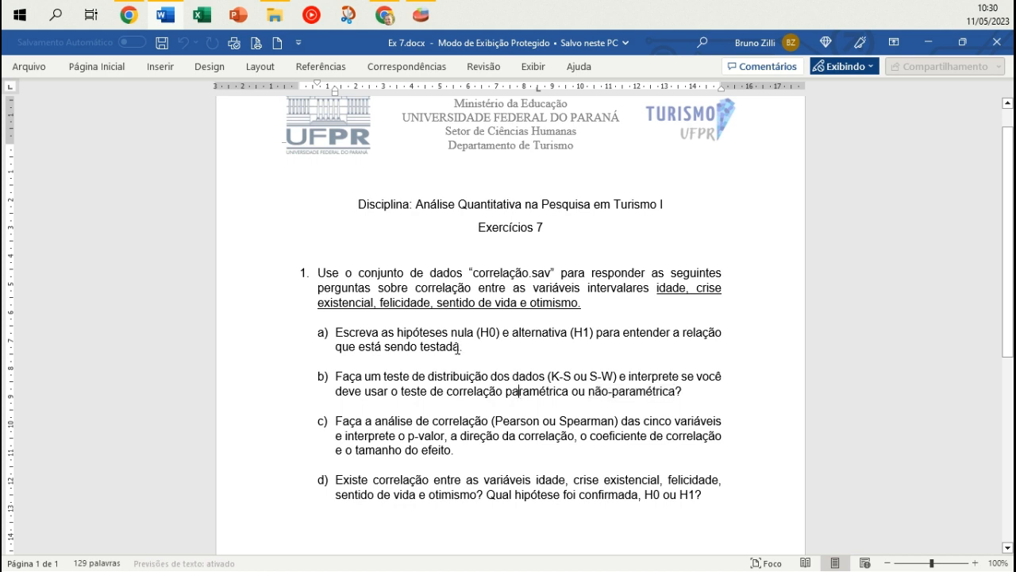
drag(597, 391, 643, 393)
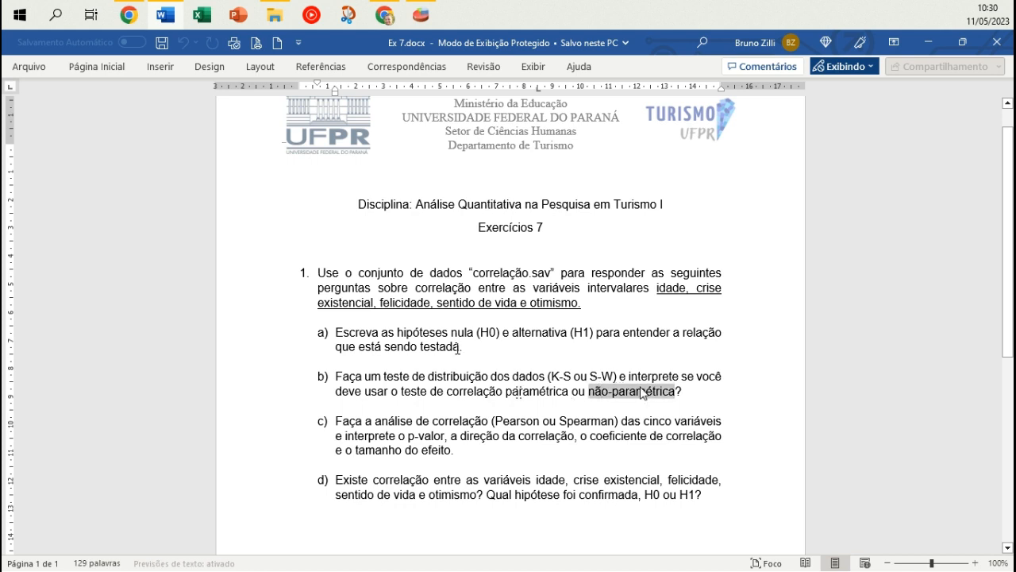
click(627, 394)
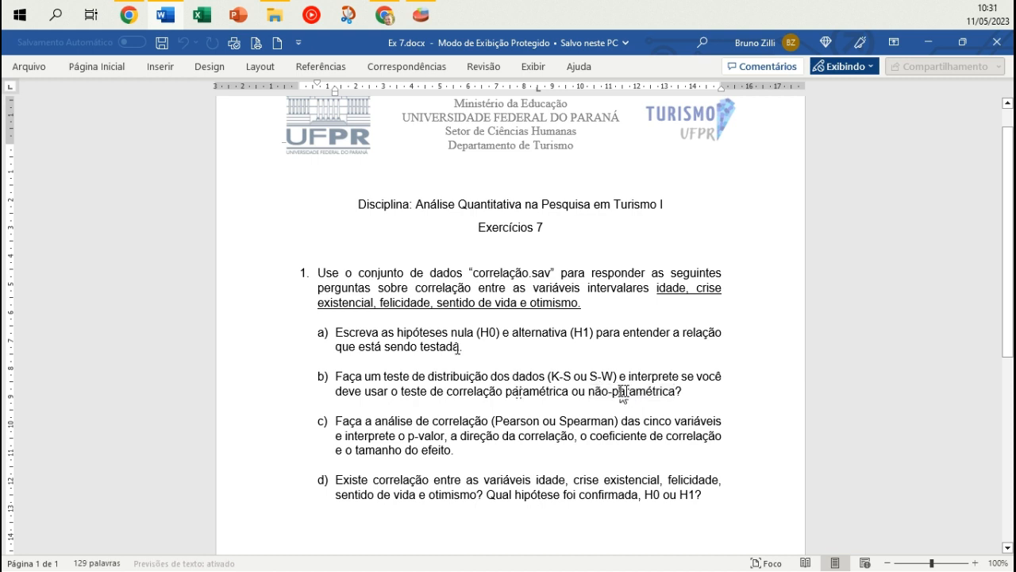
drag(672, 391, 616, 393)
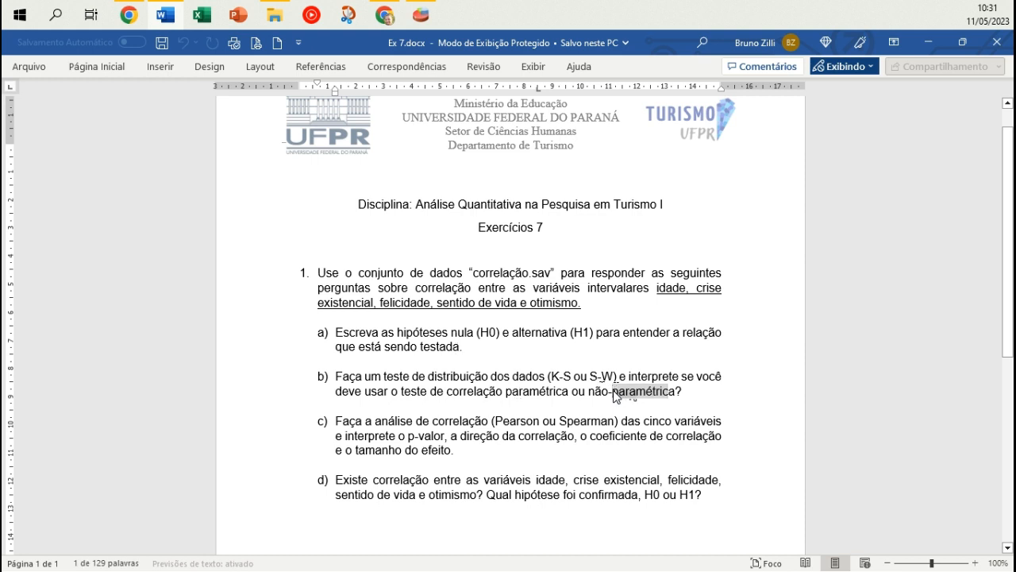
click(622, 395)
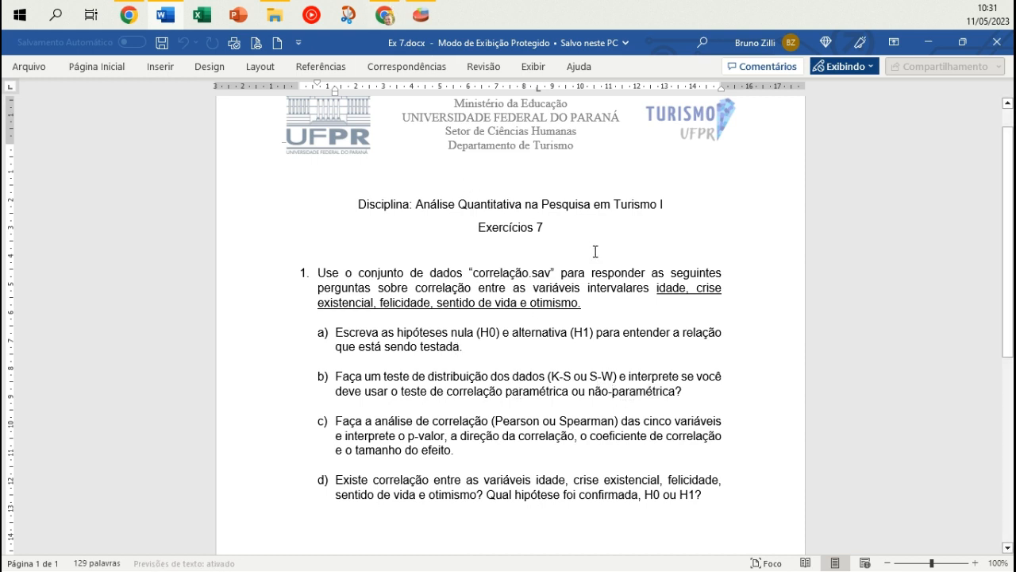
Switch to the Correlação.sav data set in PSPPIRE and set Idade as the dependent variable of an Explore analysis.
click(420, 21)
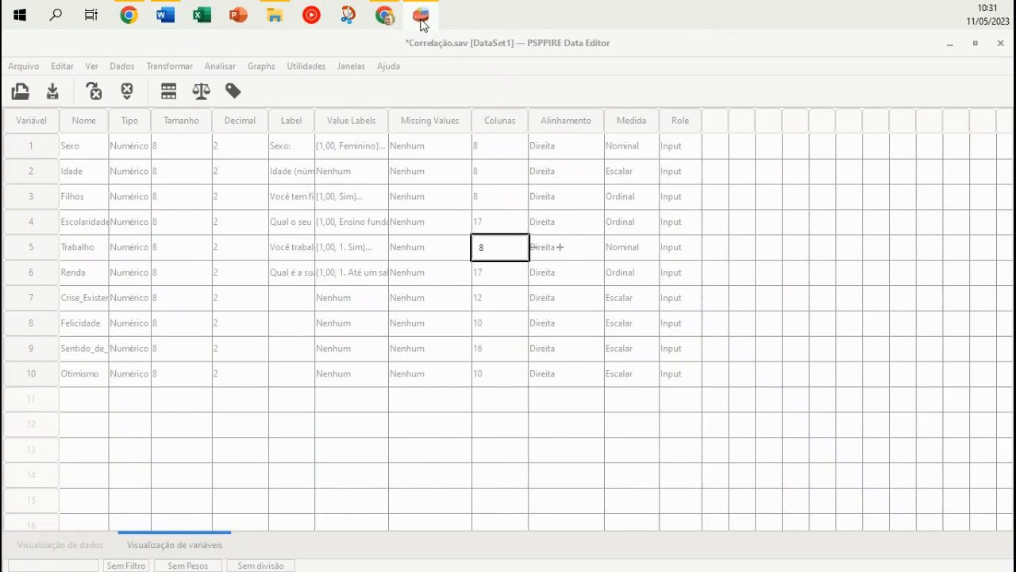
click(326, 252)
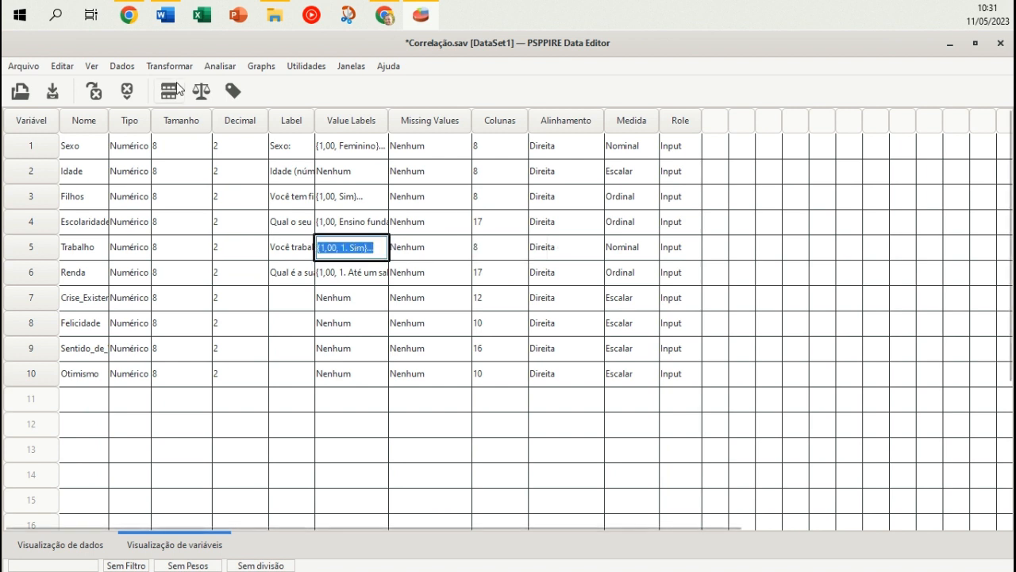
click(217, 66)
mouse_move(236, 85)
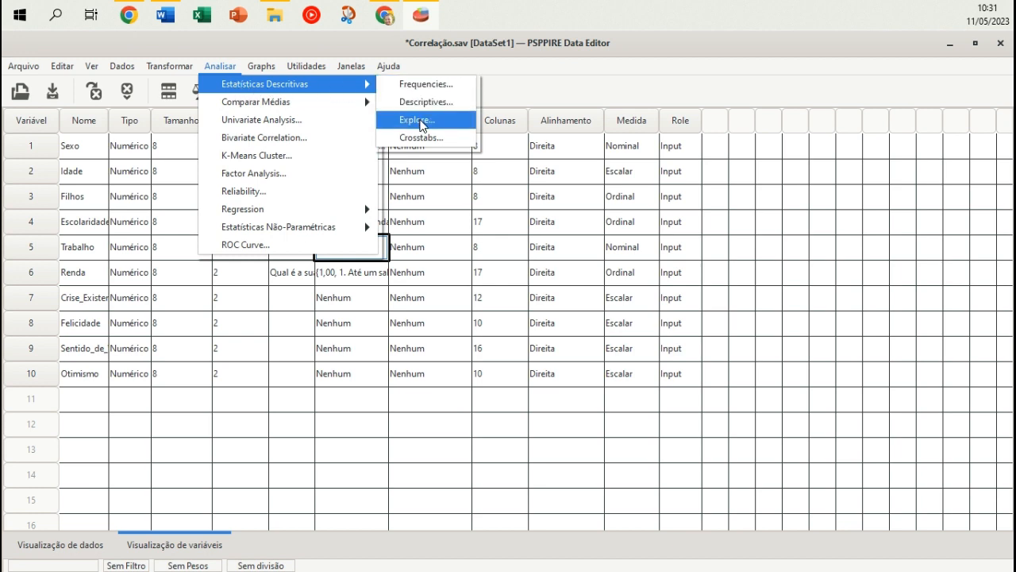
click(420, 123)
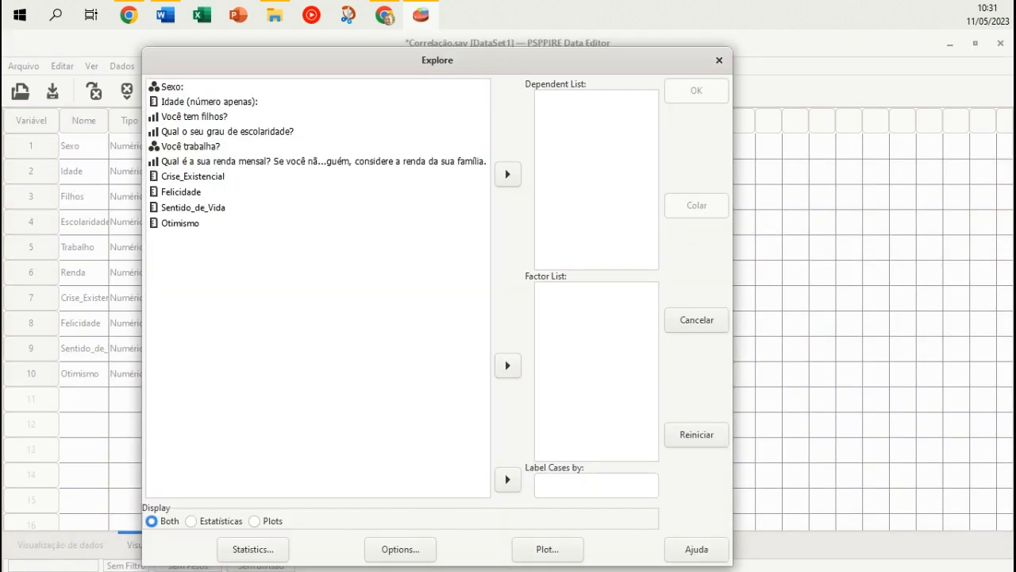
click(181, 94)
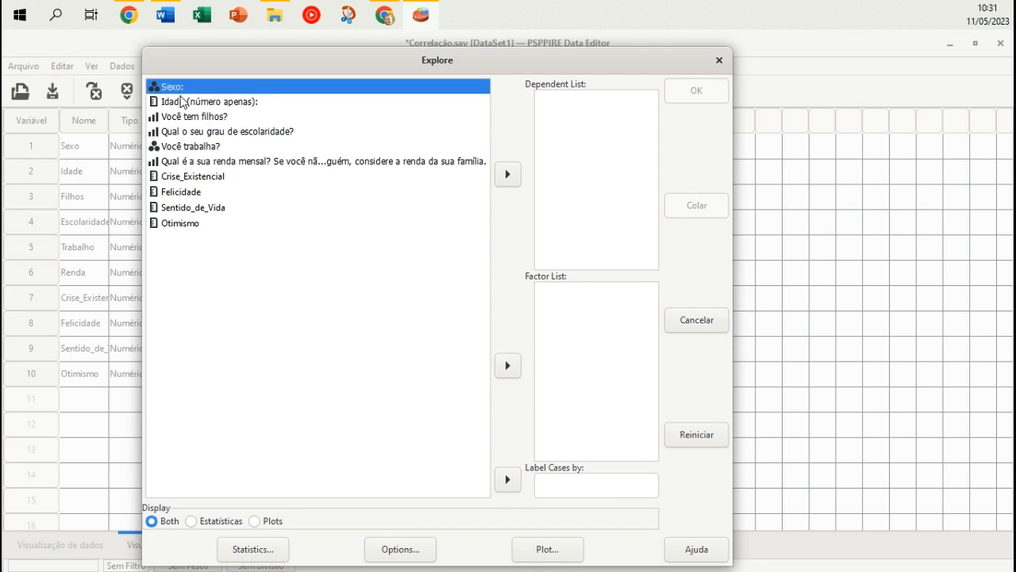
click(183, 103)
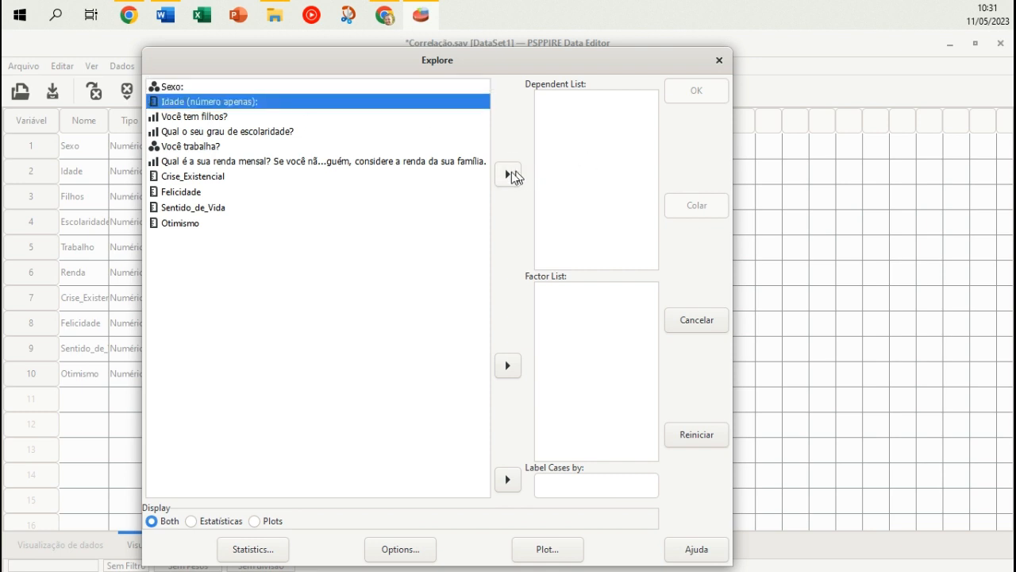
click(509, 173)
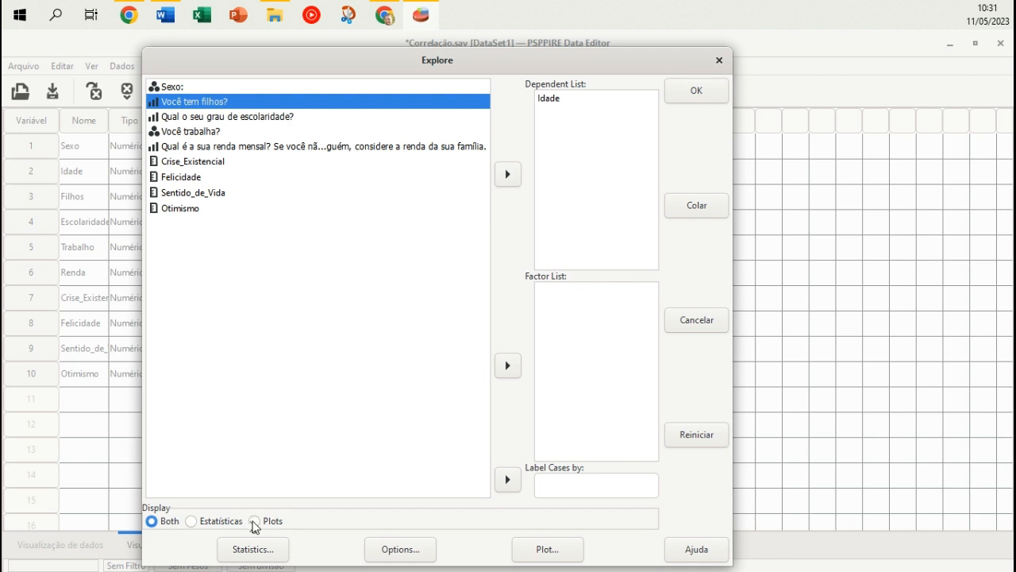
Run the Explore analysis of Idade with only plots displayed, keeping the factor-level boxplot and histogram, and review its Shapiro-Wilk normality test.
click(254, 524)
click(551, 557)
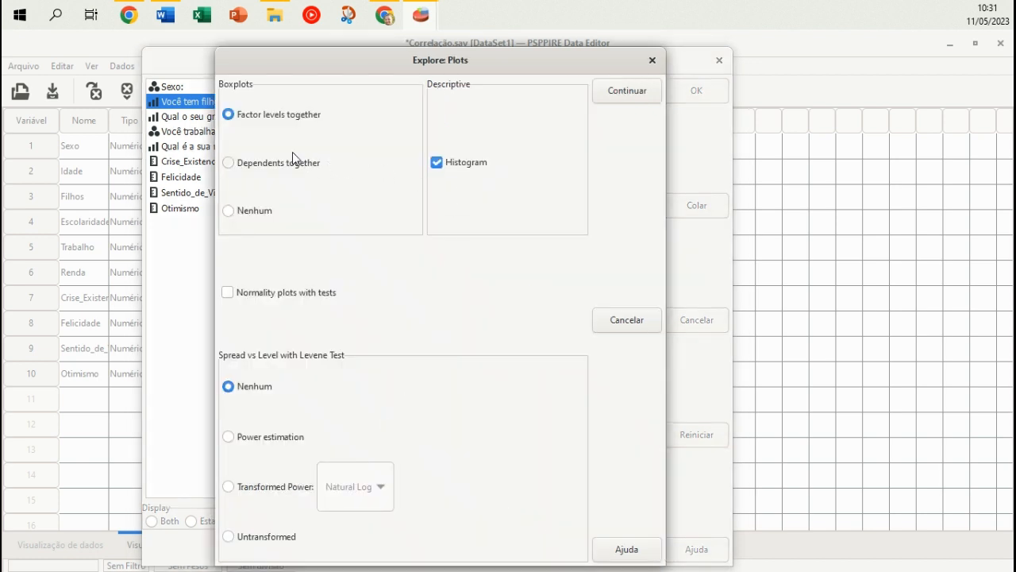
click(630, 92)
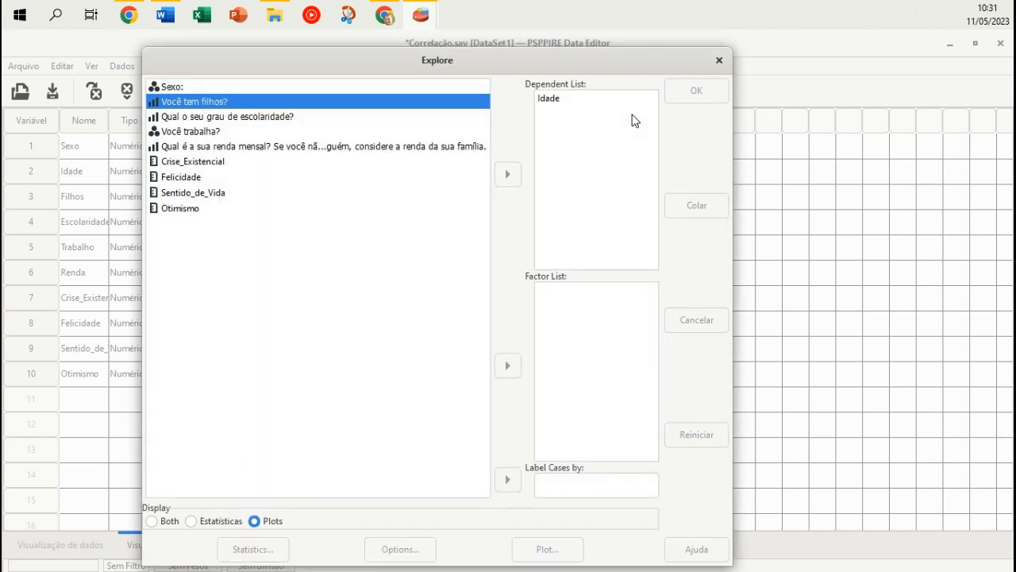
click(693, 93)
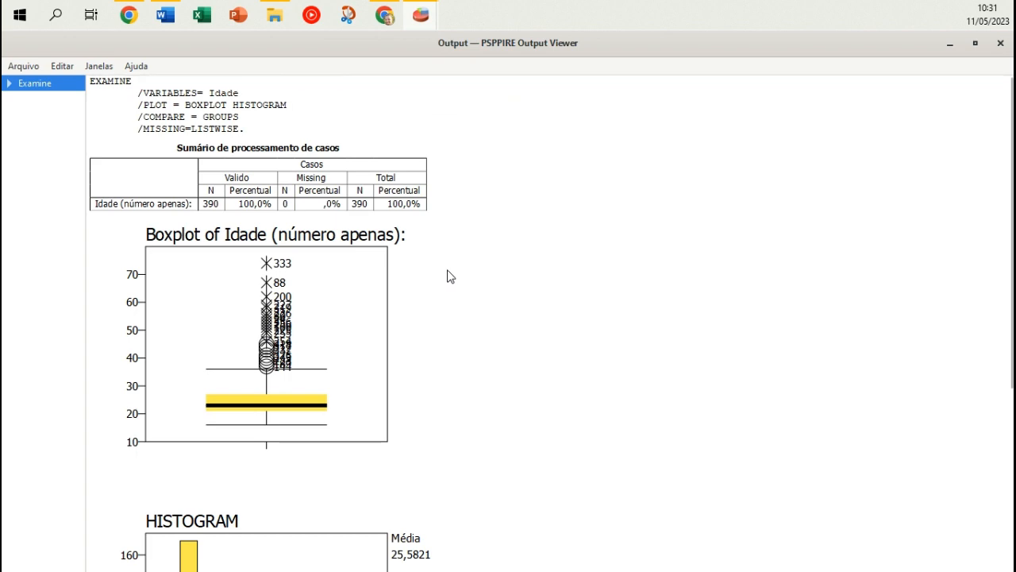
scroll(446, 285, down, 1)
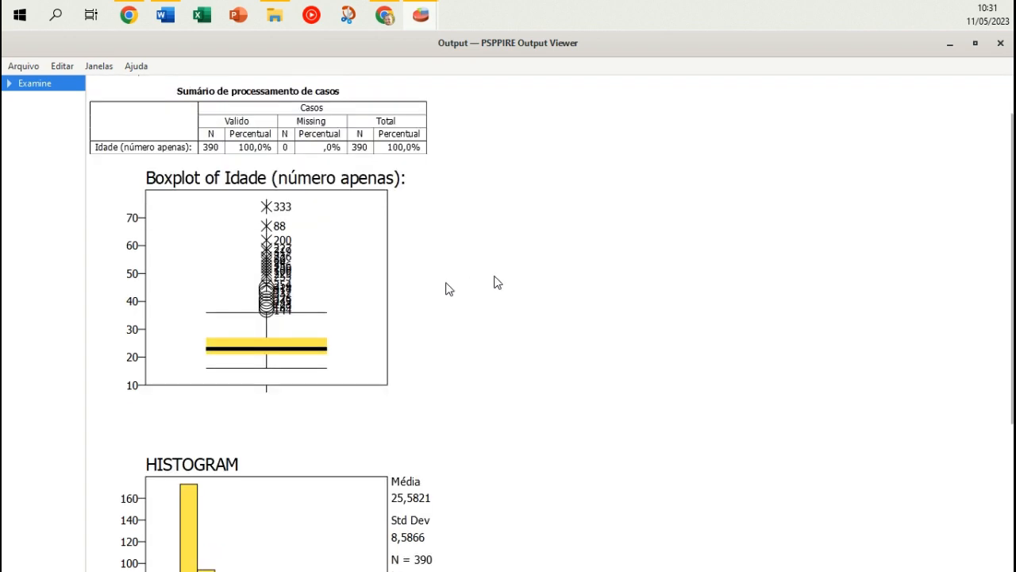
scroll(494, 282, down, 3)
scroll(495, 279, up, 3)
scroll(495, 279, down, 4)
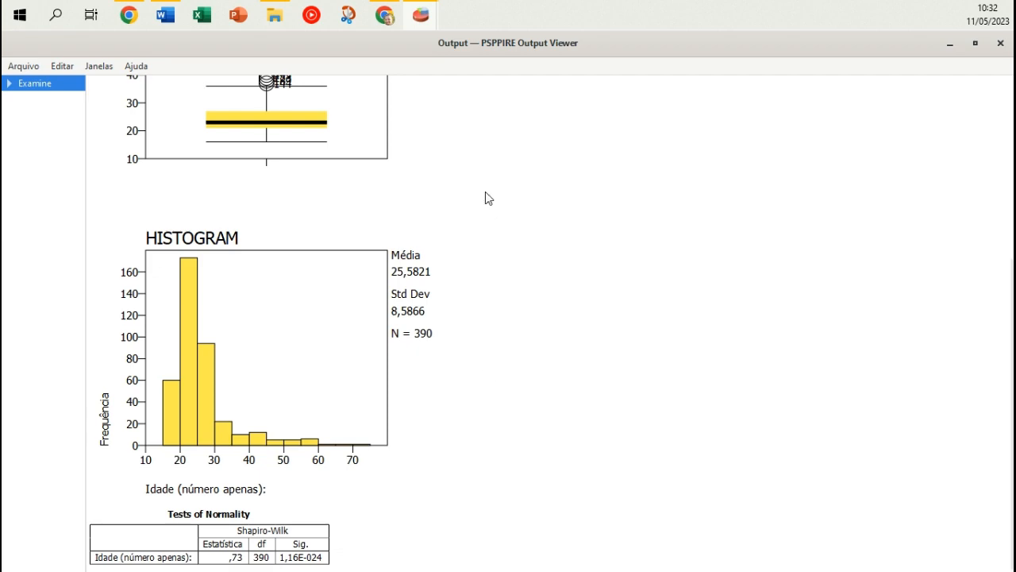
Rerun the Explore analysis from the data editor with Crise_Existencial replacing Idade as the dependent variable.
mouse_move(427, 23)
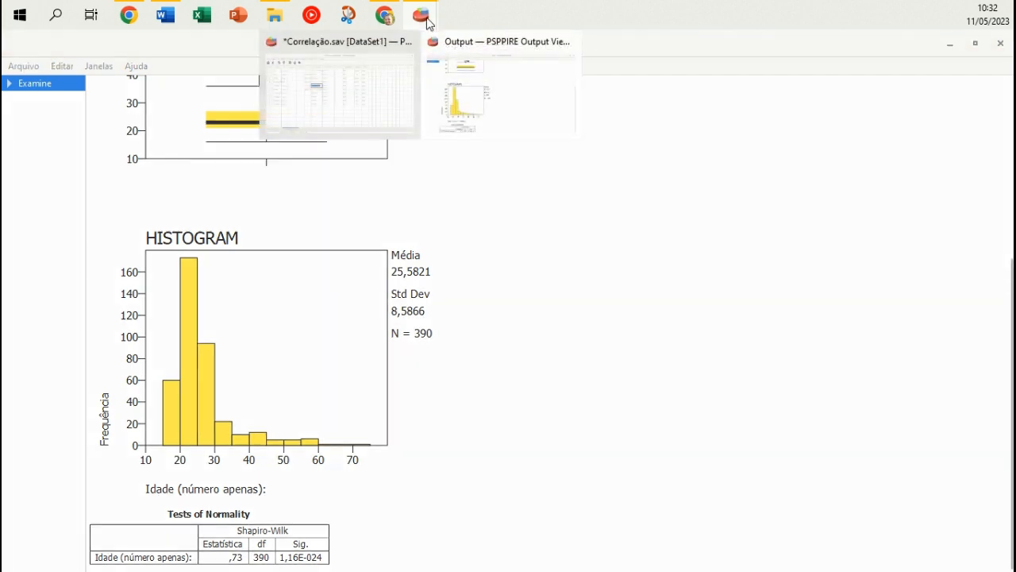
click(379, 64)
click(227, 66)
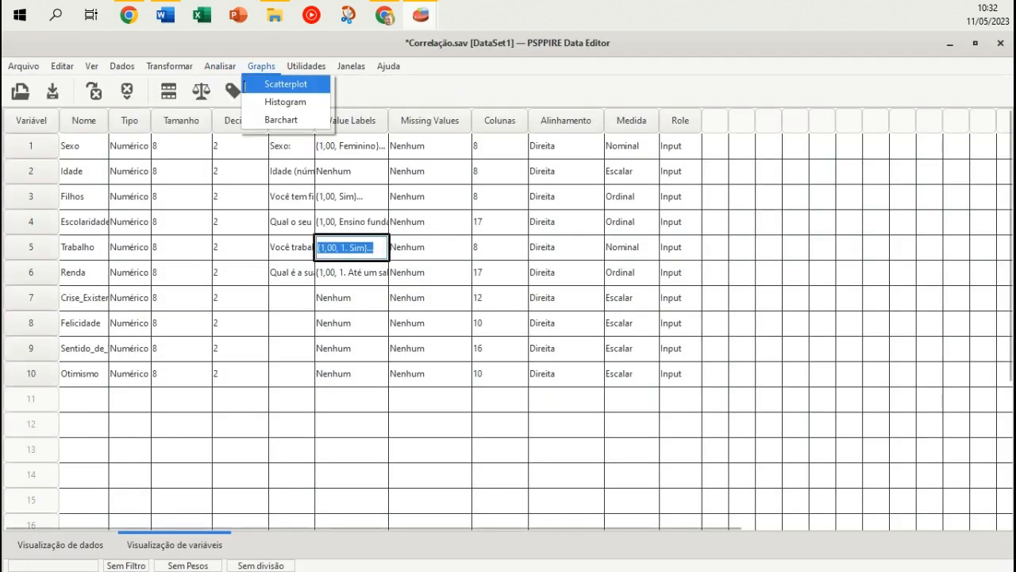
mouse_move(349, 83)
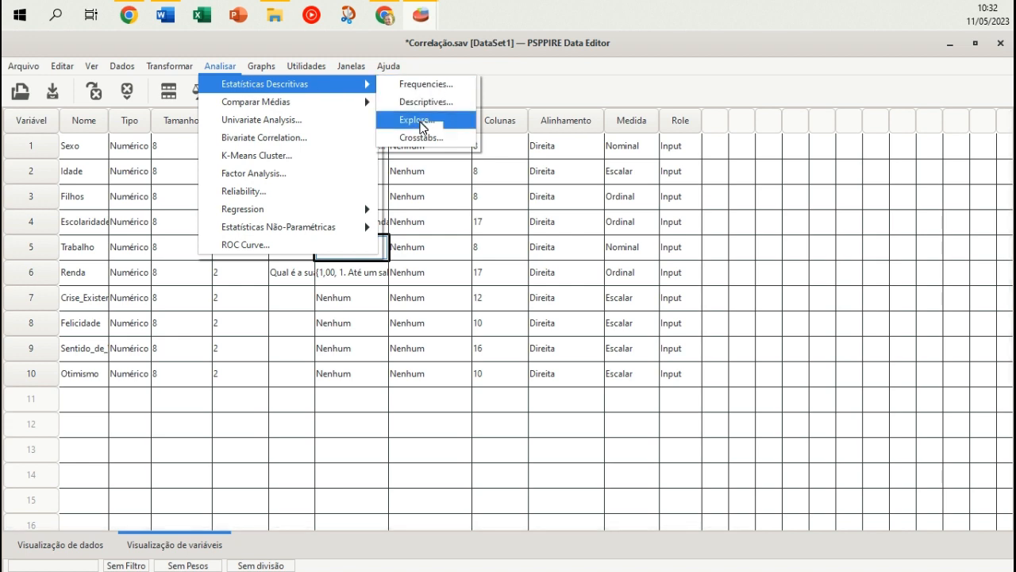
click(418, 119)
click(623, 100)
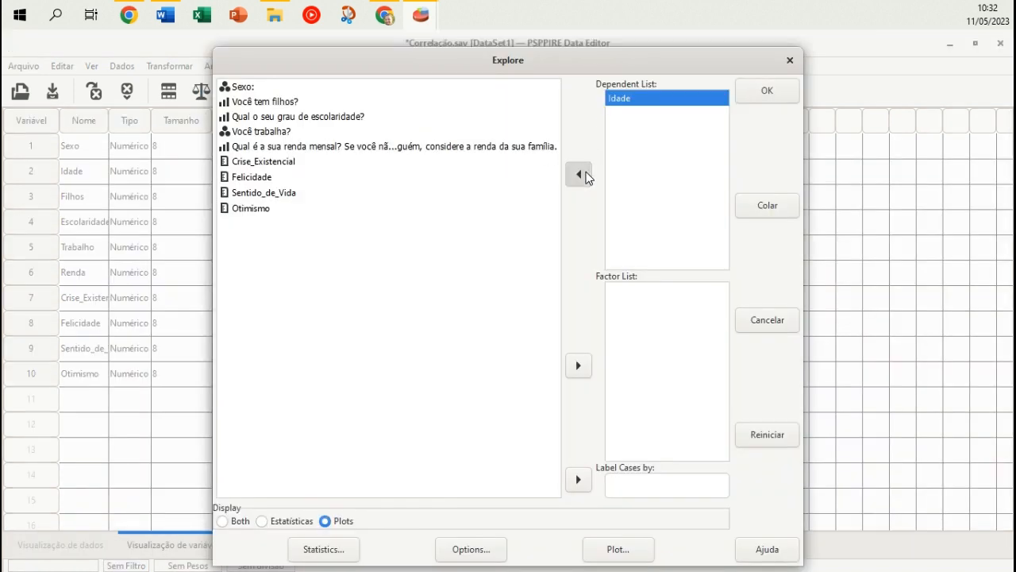
click(579, 174)
click(270, 181)
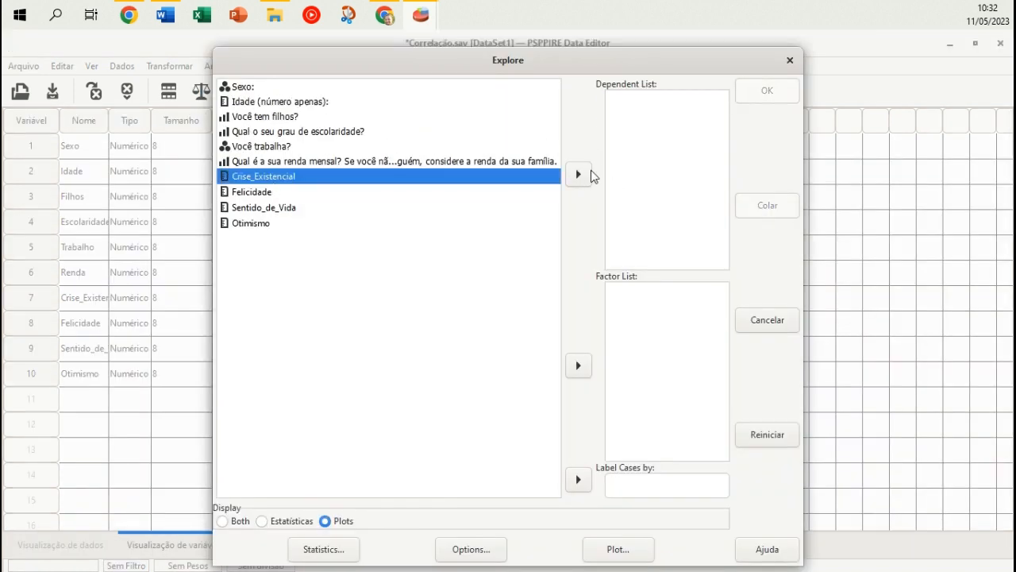
click(579, 174)
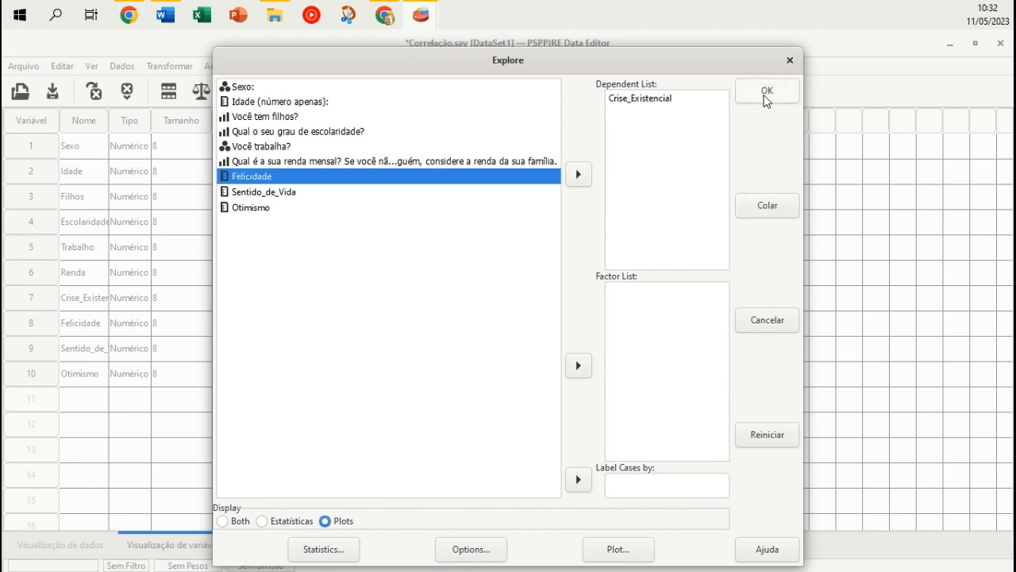
click(767, 90)
Examine the boxplot, histogram and Shapiro-Wilk test of Crise_Existencial in the output, and return to the data editor.
mouse_move(433, 18)
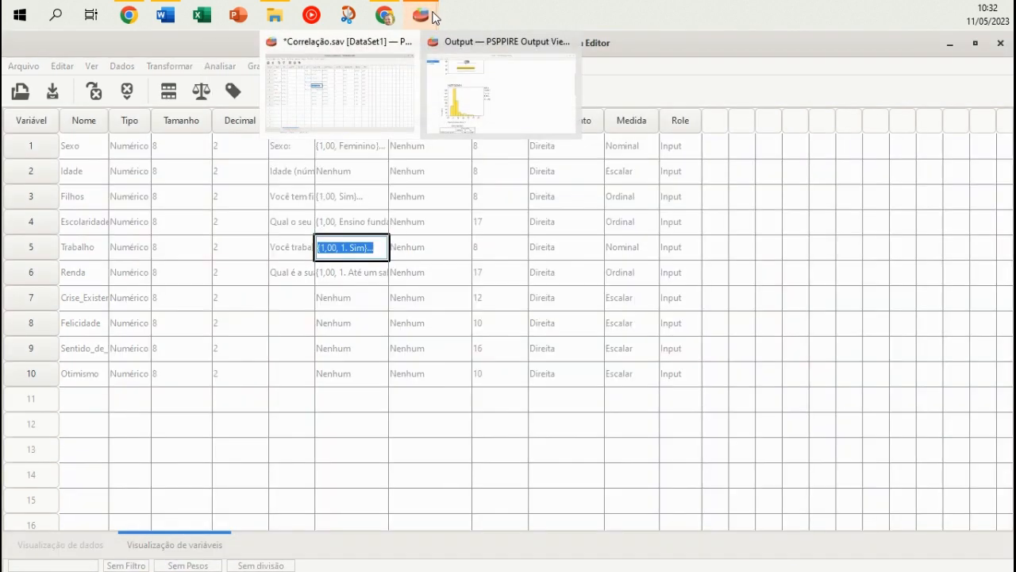
click(477, 97)
scroll(436, 318, down, 10)
scroll(435, 318, down, 6)
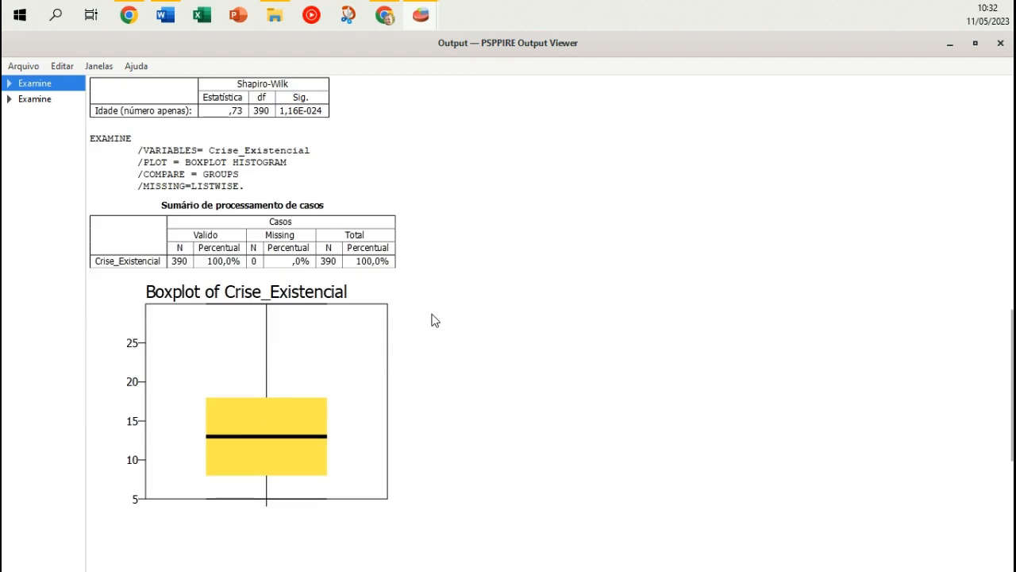
scroll(435, 320, down, 2)
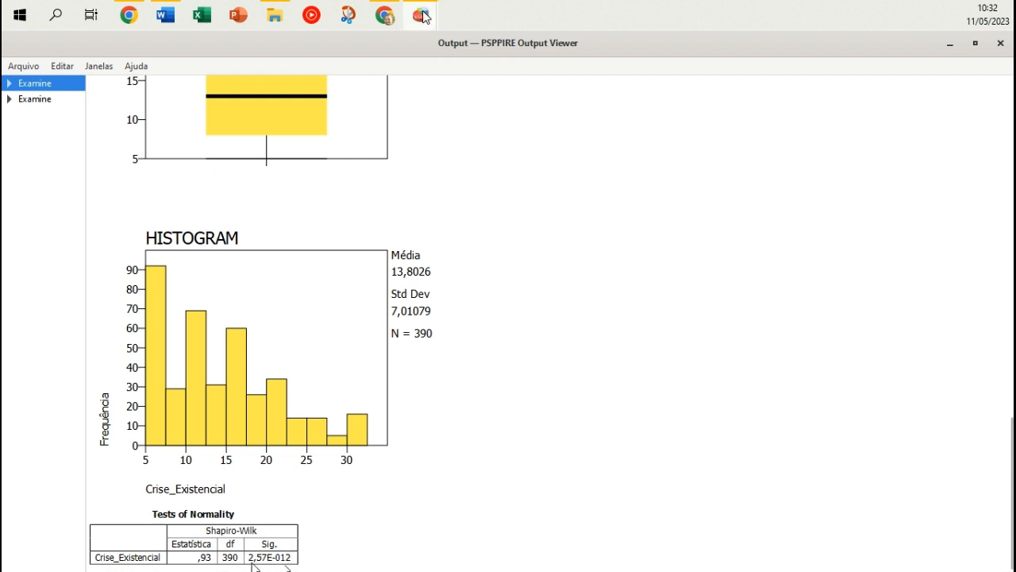
mouse_move(423, 16)
click(354, 94)
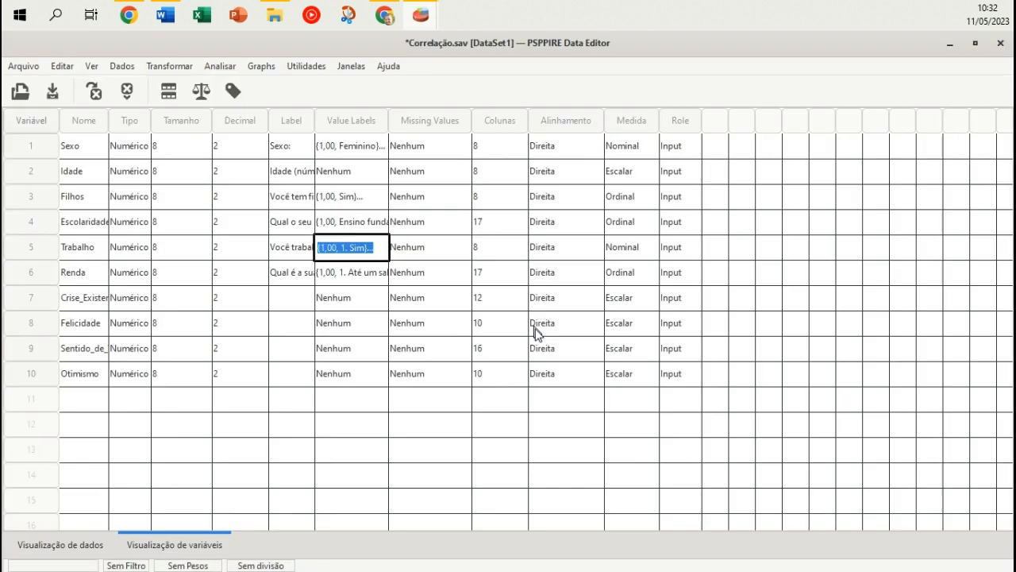
Open the one-sample Kolmogorov-Smirnov test with the Normal distribution and move the variables out of its test variable list.
click(221, 69)
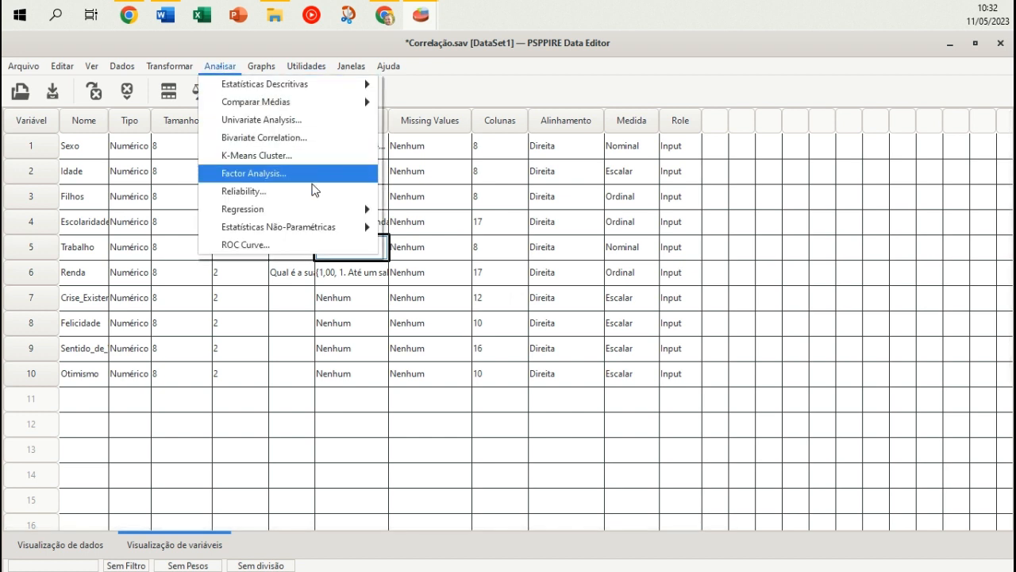
mouse_move(328, 230)
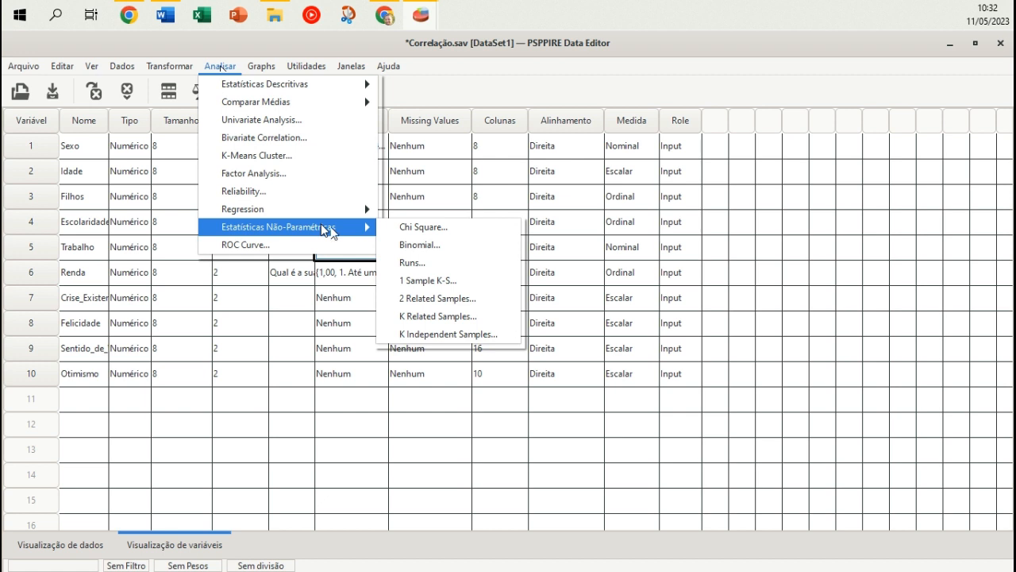
click(429, 281)
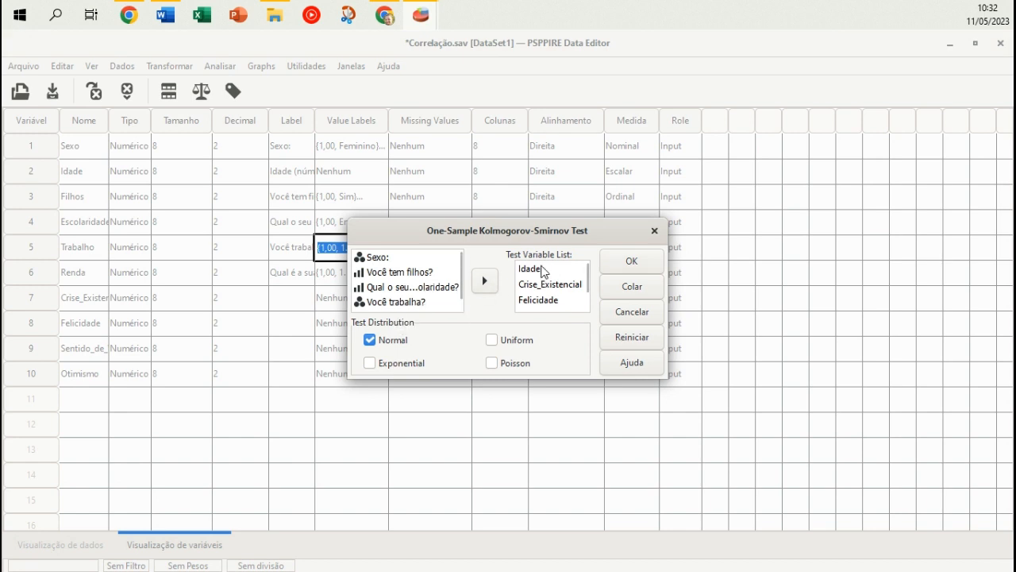
click(548, 270)
click(486, 284)
click(488, 286)
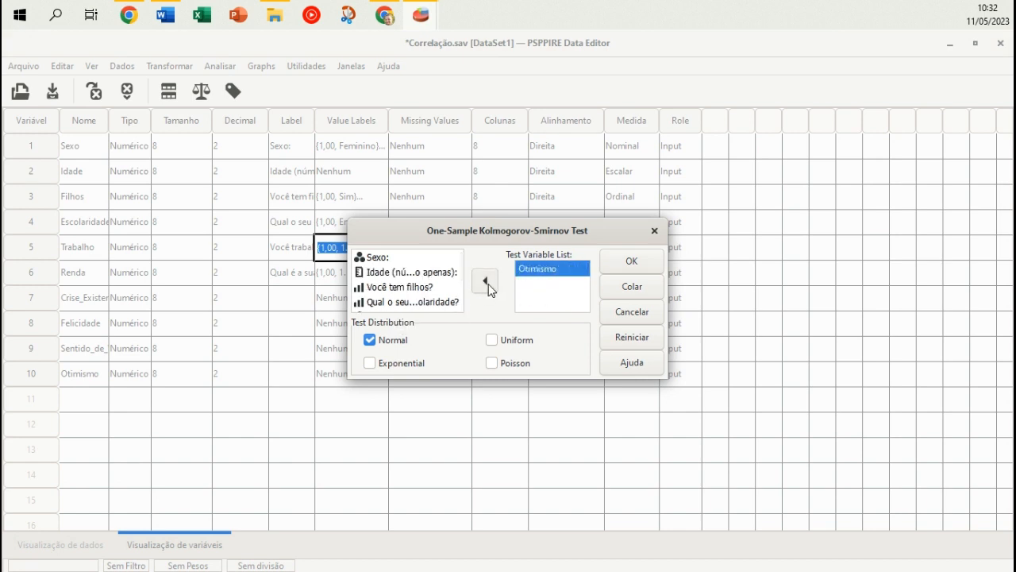
click(486, 288)
Run the one-sample Kolmogorov-Smirnov test and bring up the output viewer.
click(618, 267)
mouse_move(420, 15)
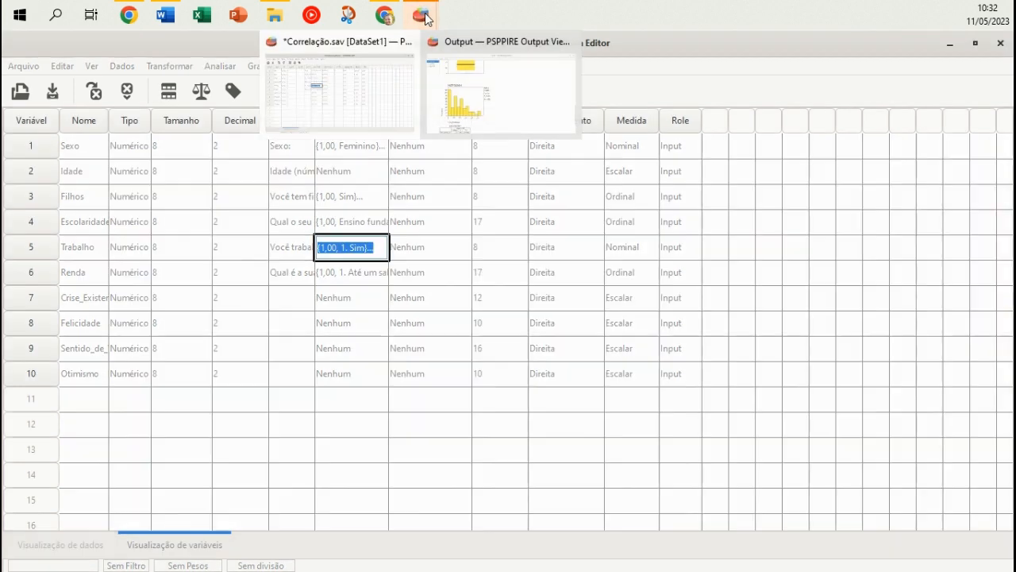
click(480, 115)
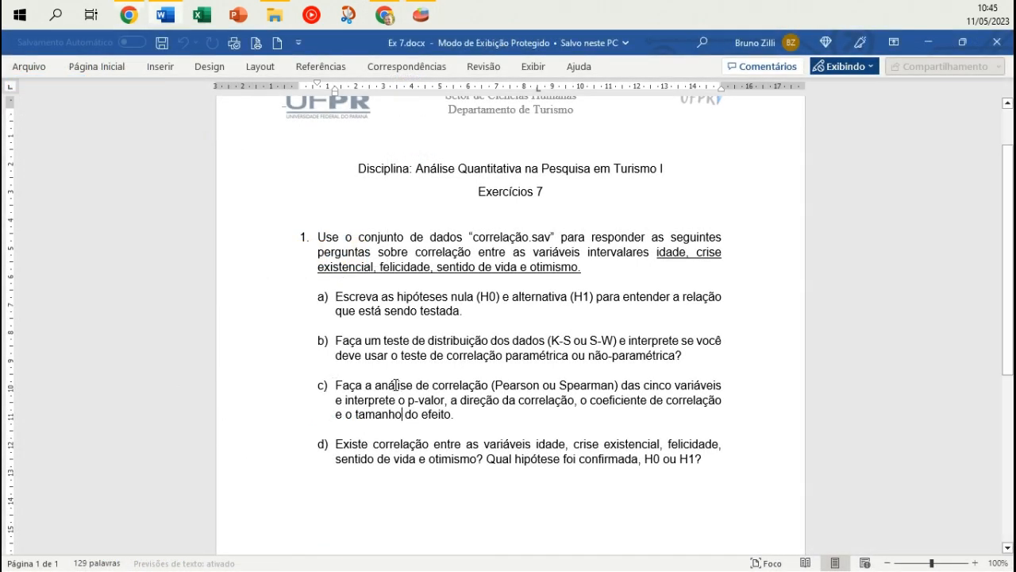
Review item c of Exercise 7 in Word, highlighting "análise de correlação", and switch to the PSPPIRE data editor.
drag(397, 385, 486, 389)
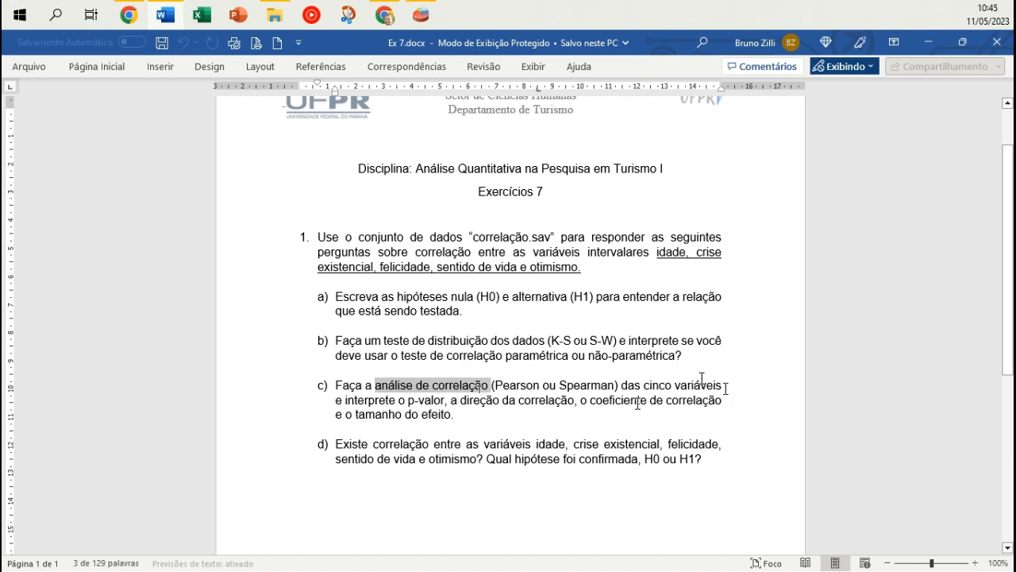
click(376, 414)
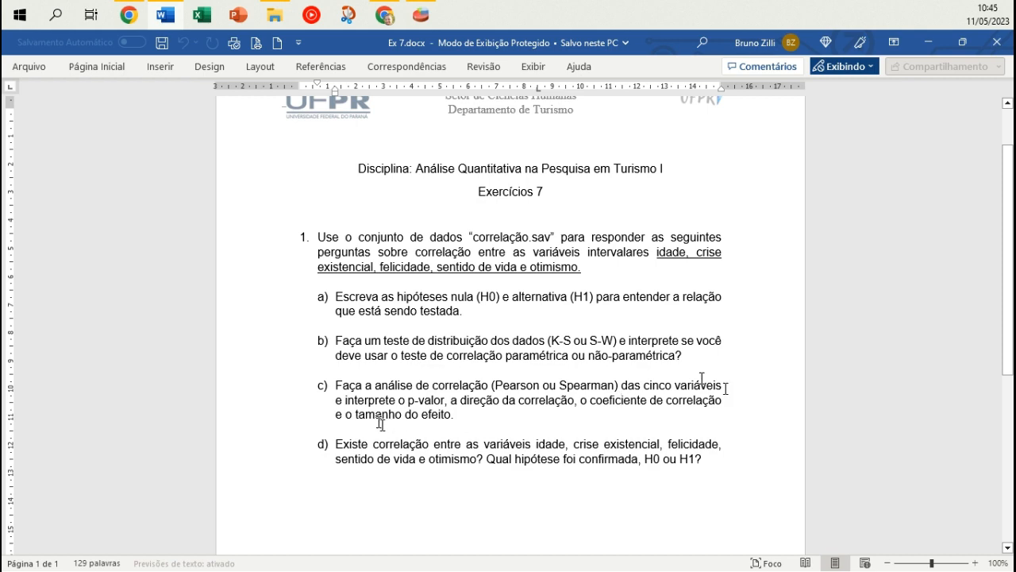
click(417, 13)
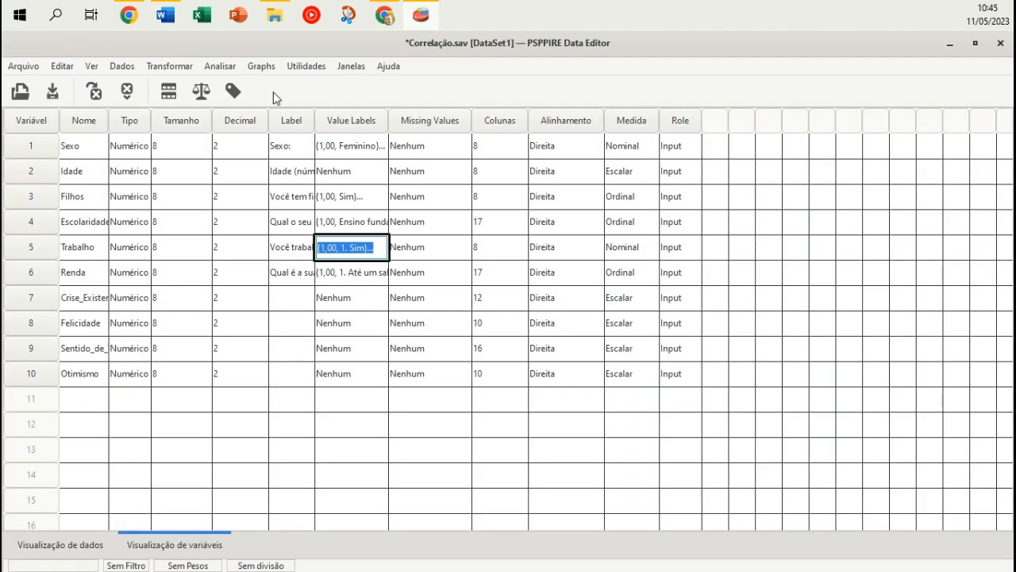
Run a two-tailed bivariate correlation of Idade, Crise_Existencial, Felicidade, Sentido_de_Vida and Otimismo with significant correlations flagged.
click(222, 68)
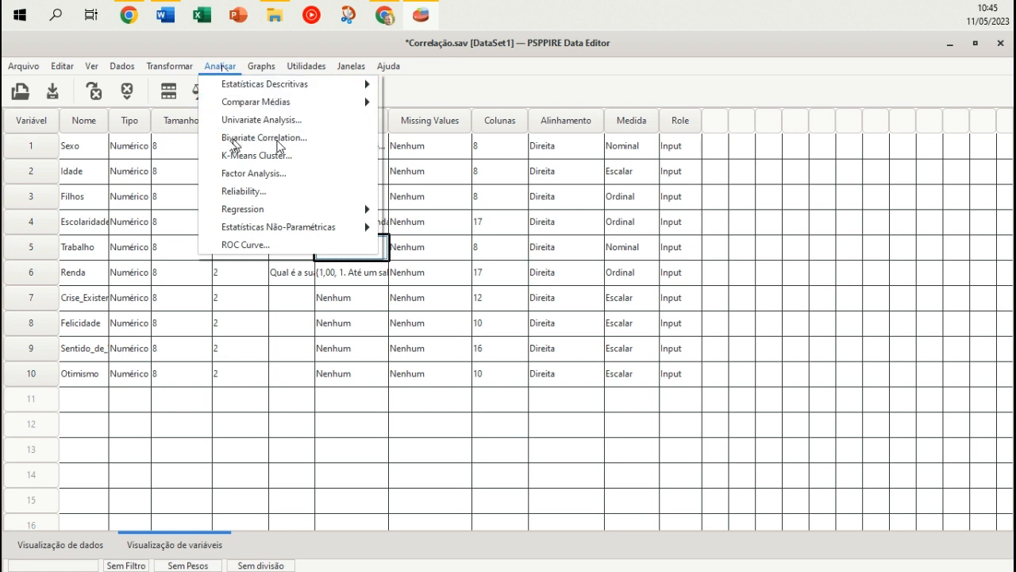
click(282, 142)
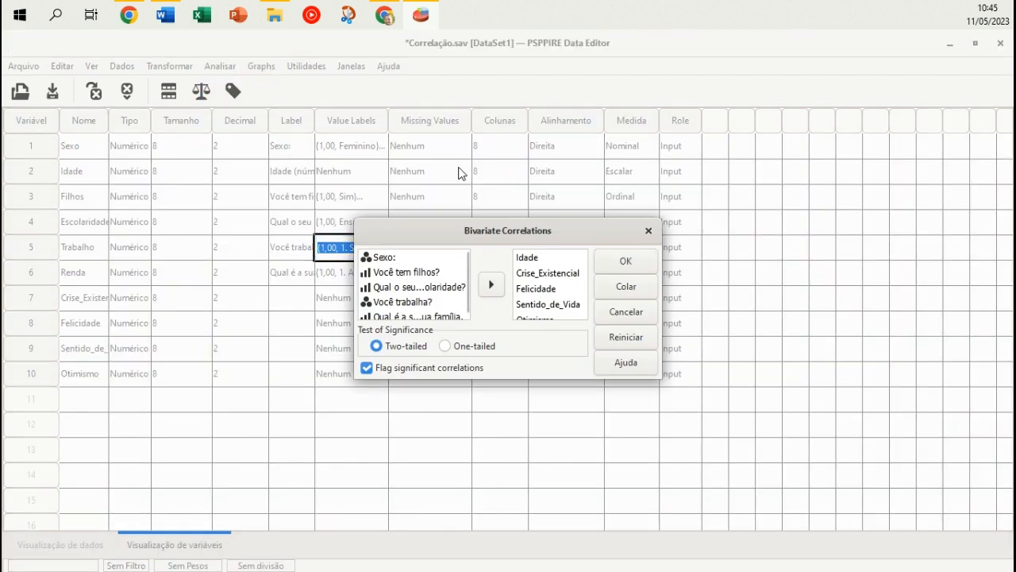
click(521, 258)
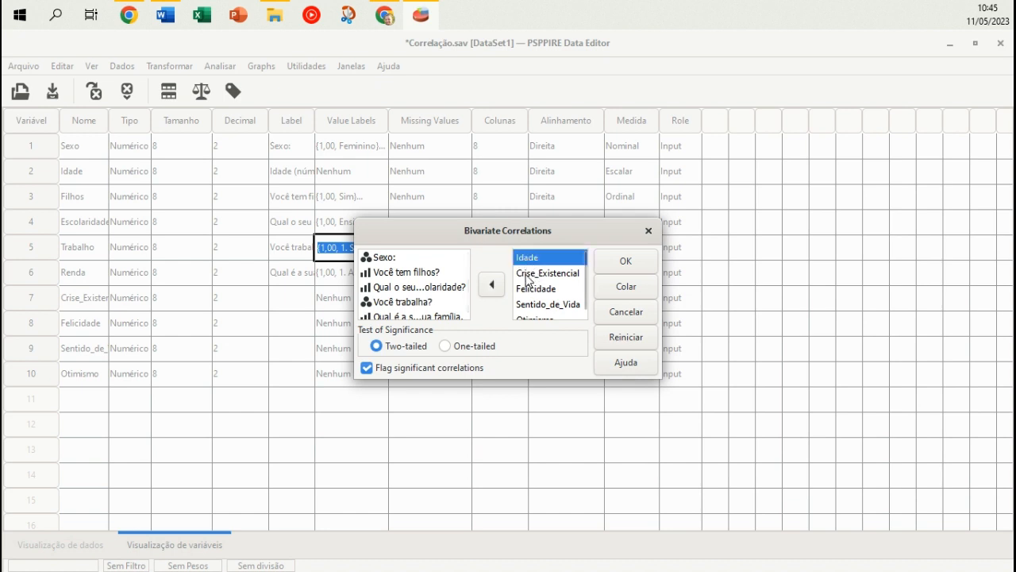
click(528, 277)
click(527, 258)
click(527, 274)
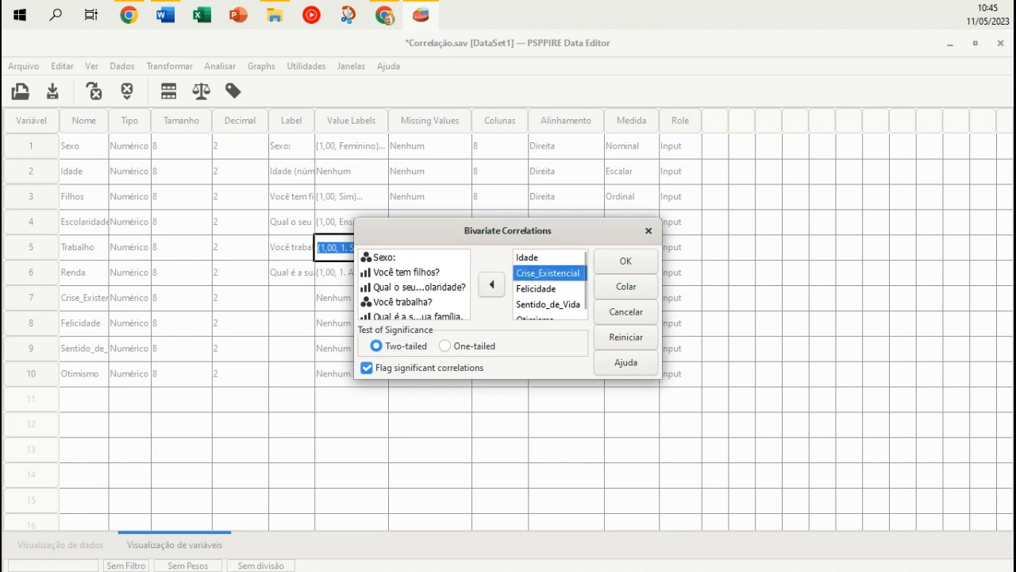
click(532, 289)
click(544, 310)
click(543, 312)
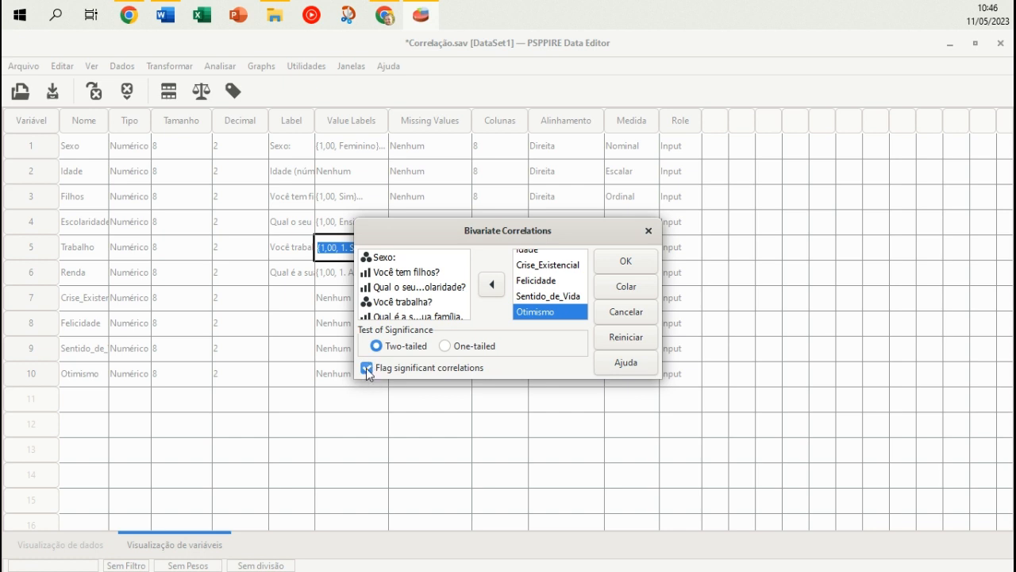
click(617, 260)
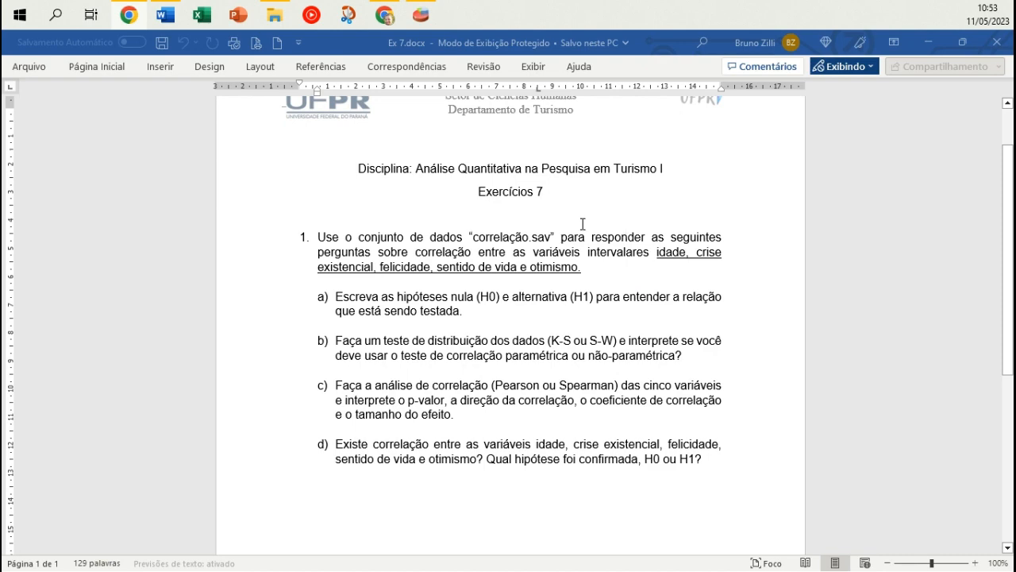
Switch from Word to the PSPPIRE data editor and start a K Related Samples test with Idade as the first test variable.
click(421, 14)
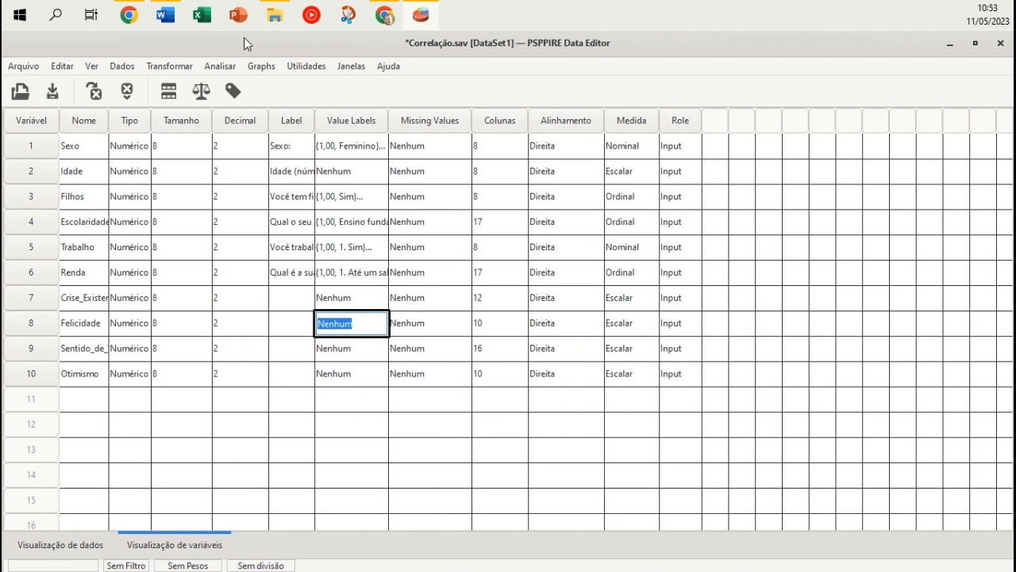
click(220, 66)
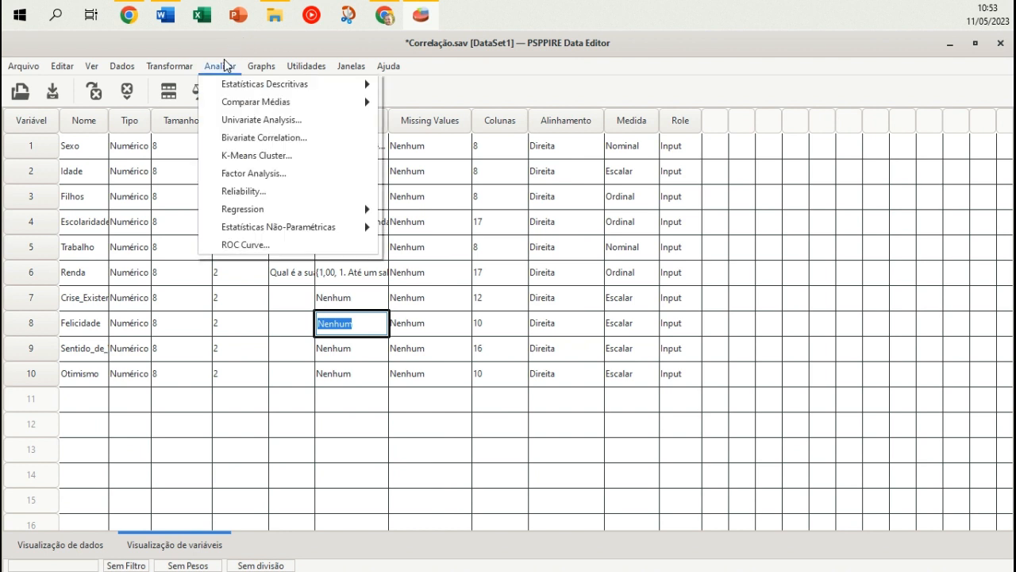
mouse_move(298, 233)
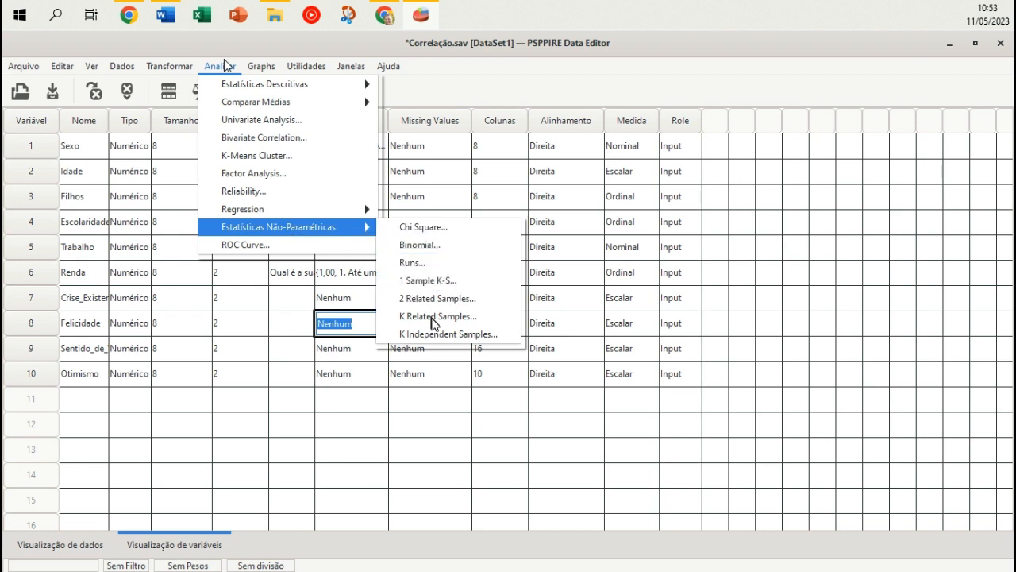
click(434, 318)
click(441, 271)
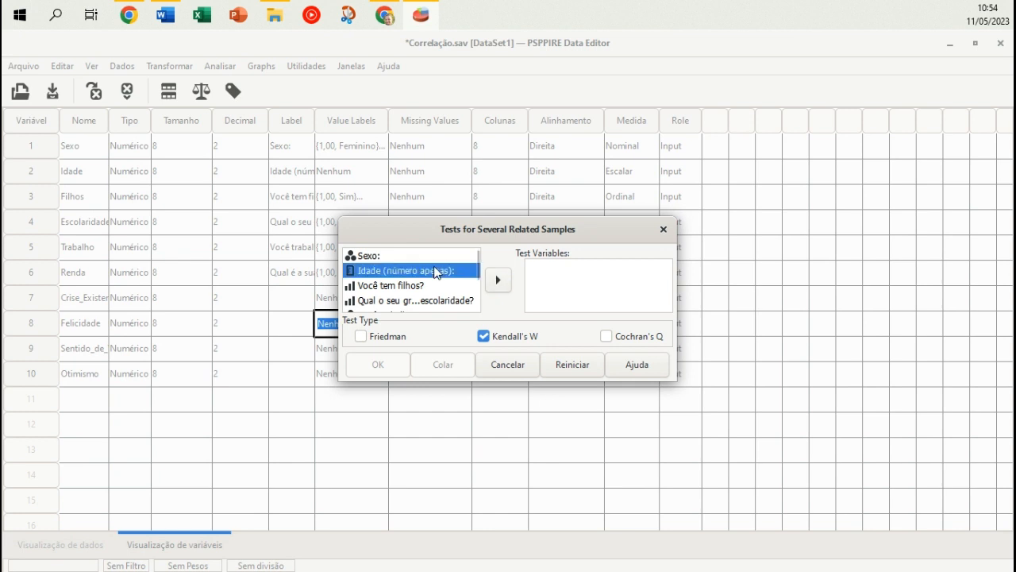
click(496, 283)
Add Crise_Existencial, Felicidade, Sentido_de_Vida and Otimismo as test variables and run the Kendall's W test.
scroll(398, 288, down, 1)
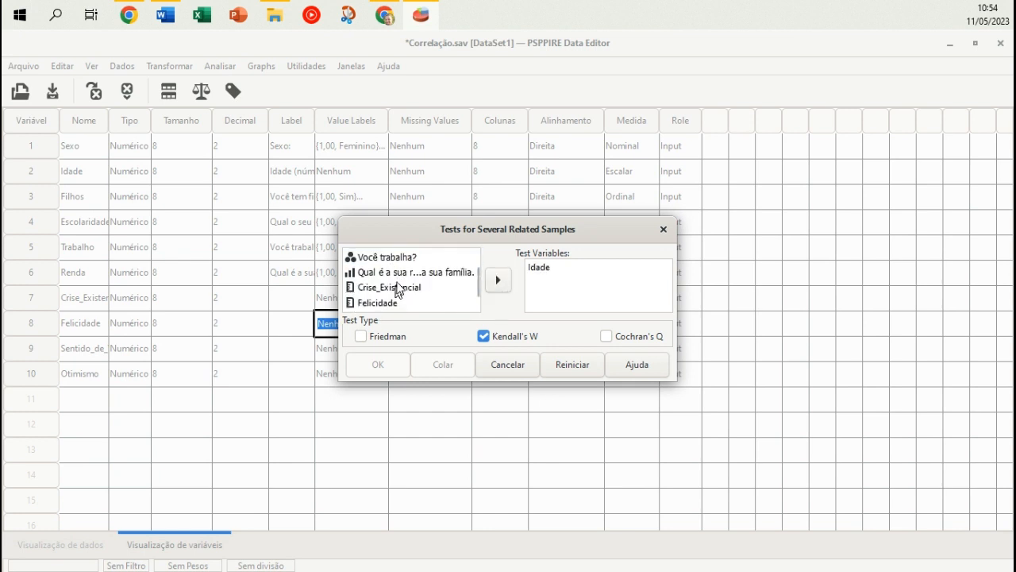
click(398, 288)
click(495, 285)
click(496, 283)
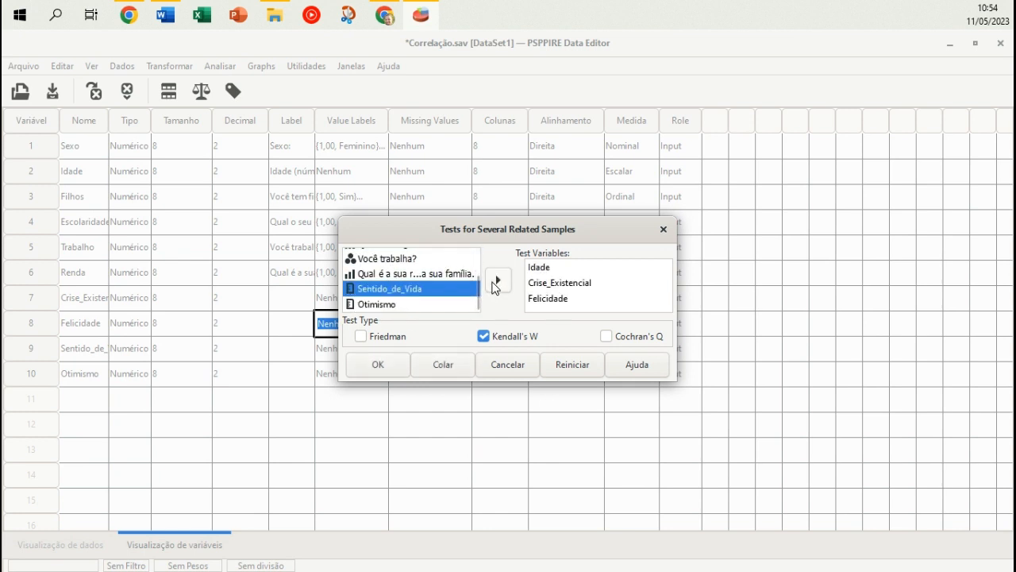
click(495, 283)
click(496, 284)
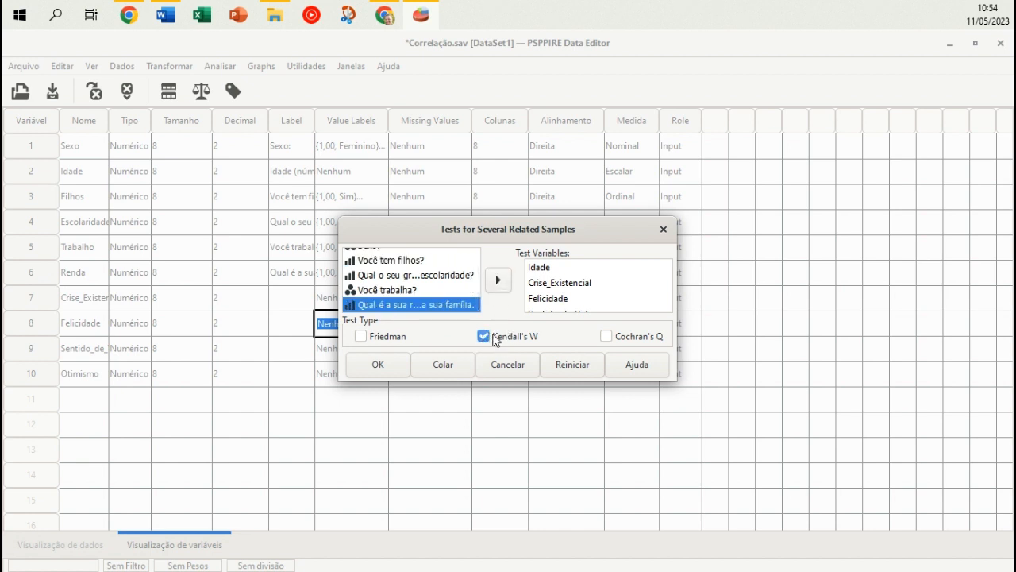
click(387, 369)
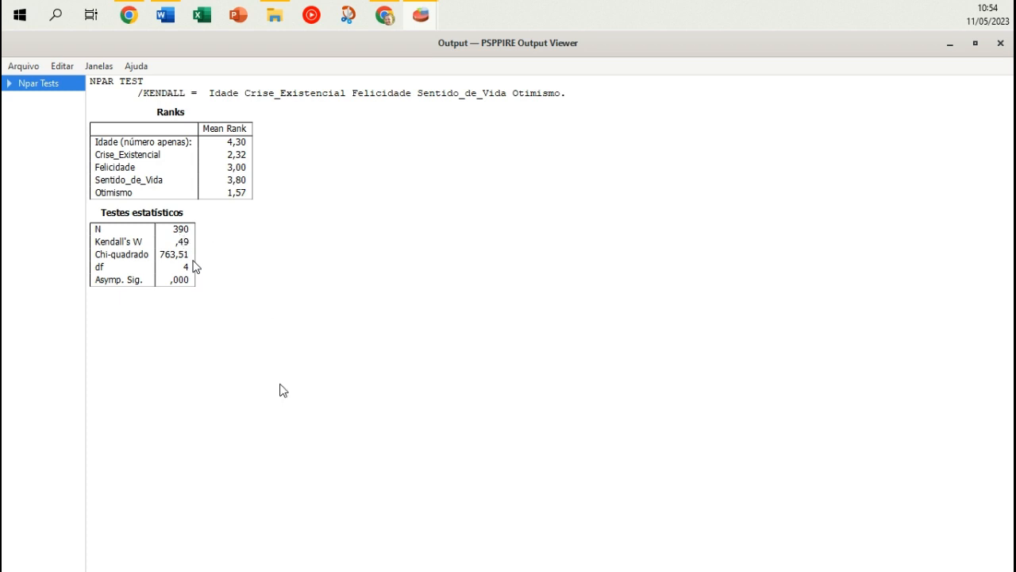
Switch to the Exercise 7 document in Word and examine item d, highlighting its question about which hypothesis was confirmed.
key(alt+Tab)
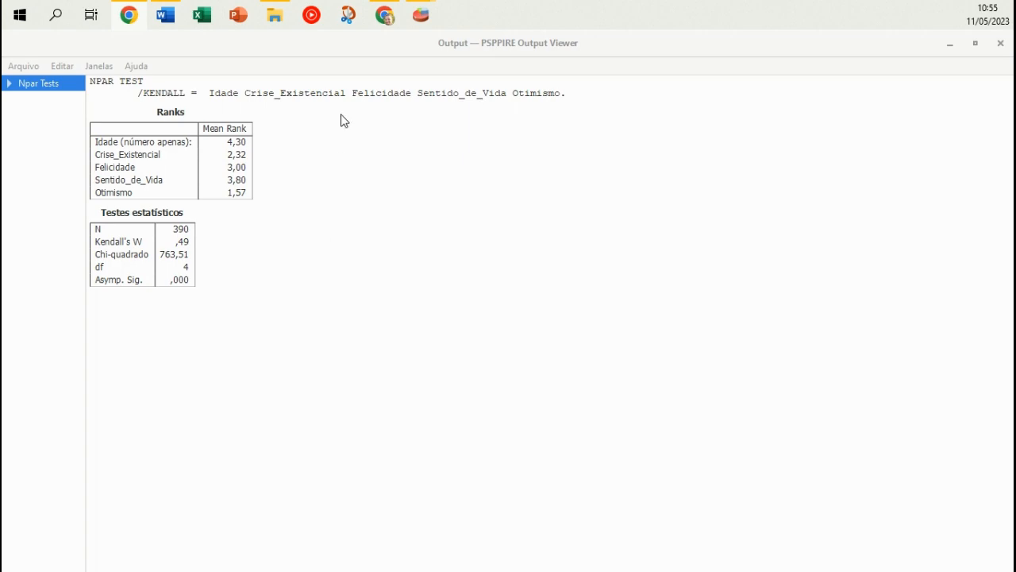
click(165, 15)
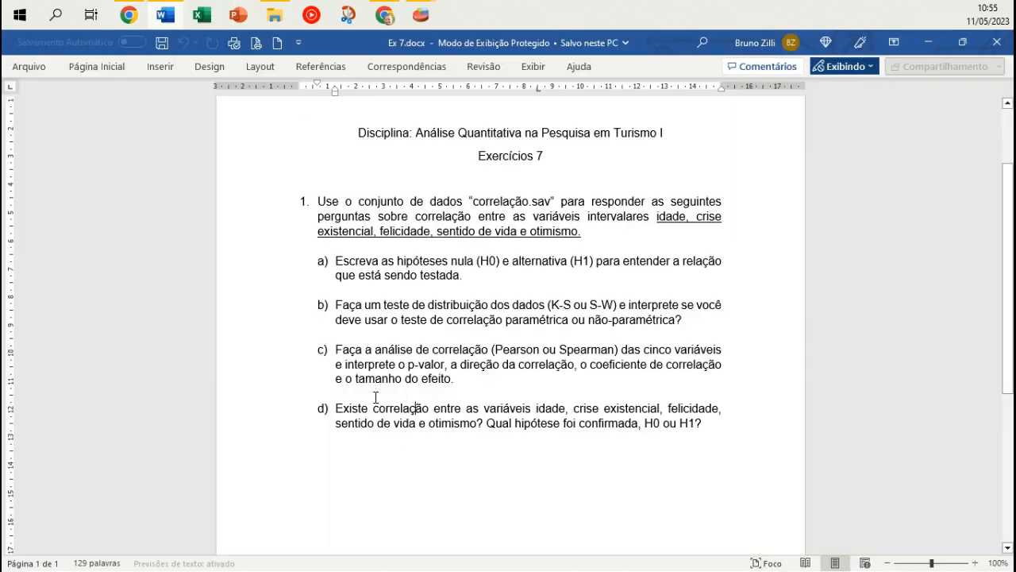
scroll(375, 400, down, 1)
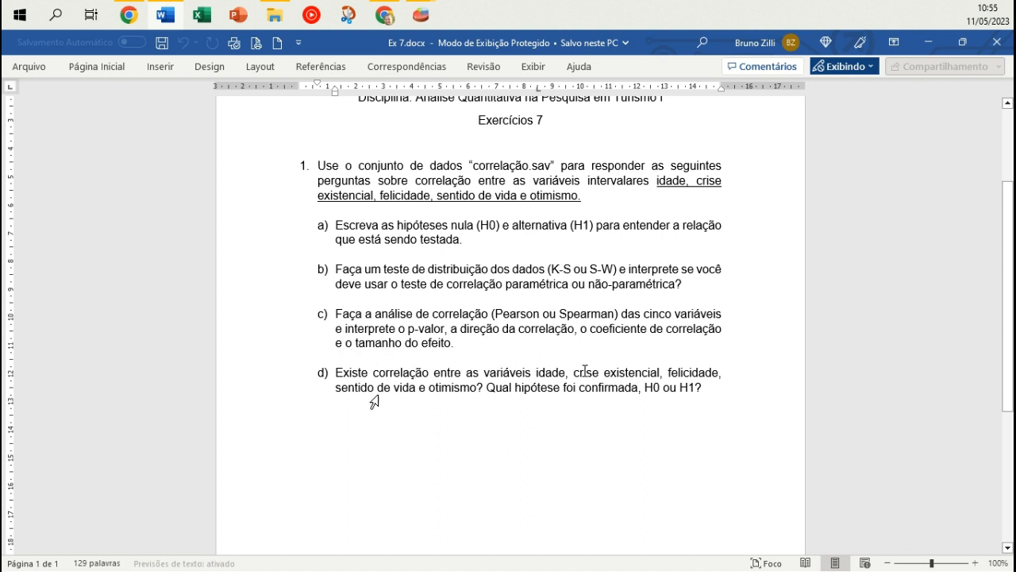
drag(575, 371, 660, 381)
click(686, 375)
drag(367, 389, 689, 387)
click(458, 400)
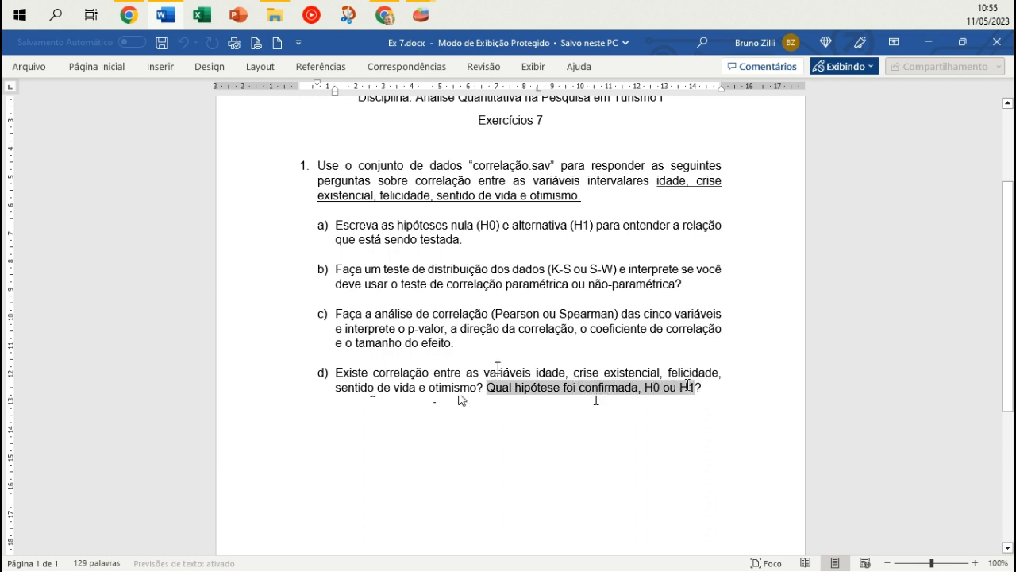
click(644, 387)
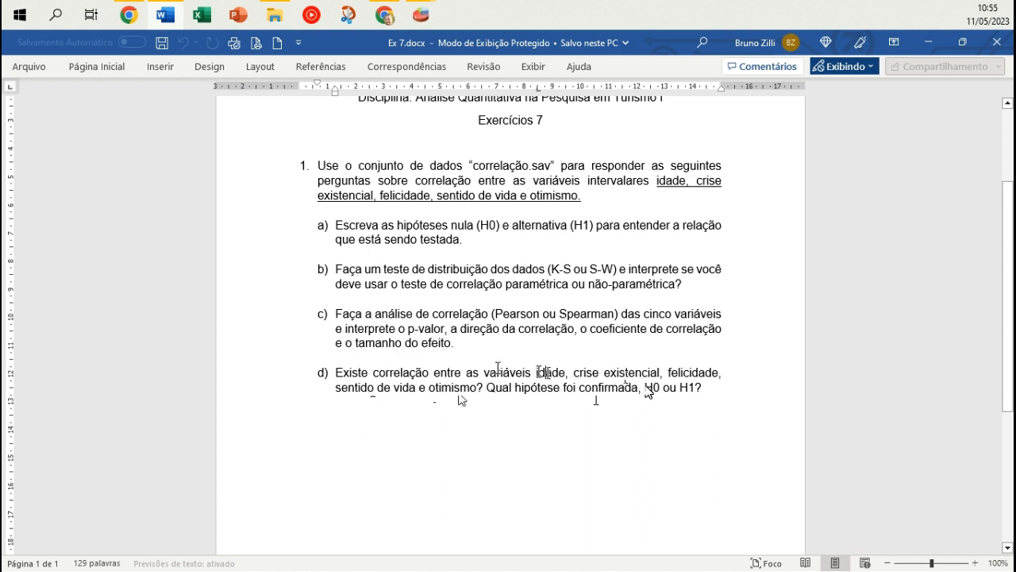
Review the variables idade and felicidade and the choice between H0 and H1 in item d, highlighting each.
drag(541, 372, 560, 375)
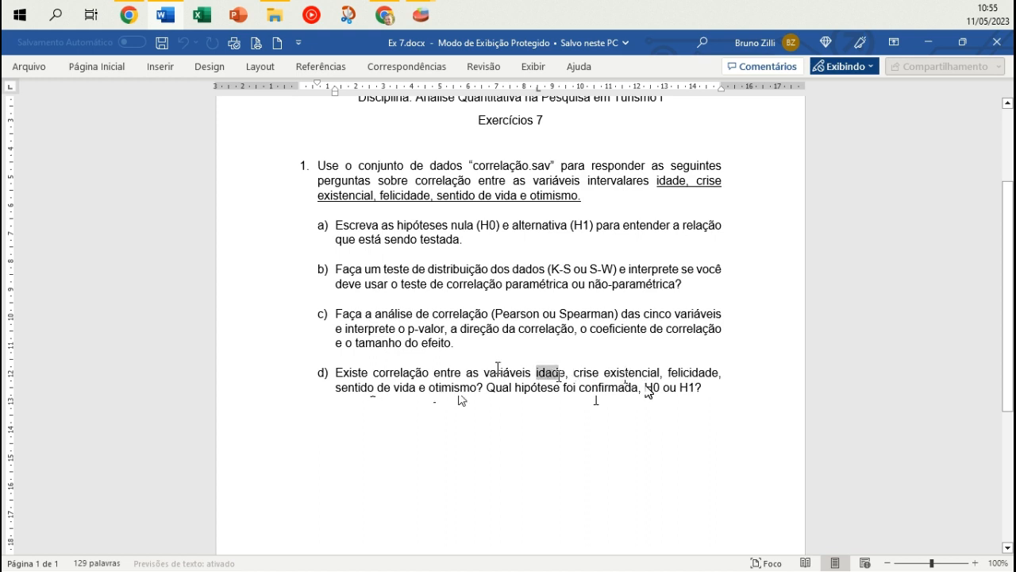
click(545, 373)
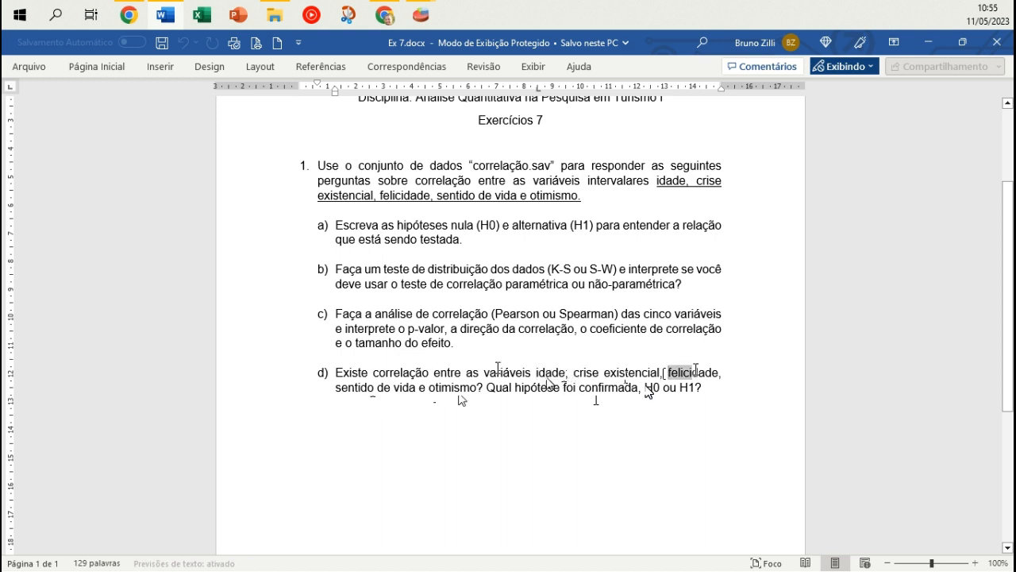
drag(709, 370, 717, 372)
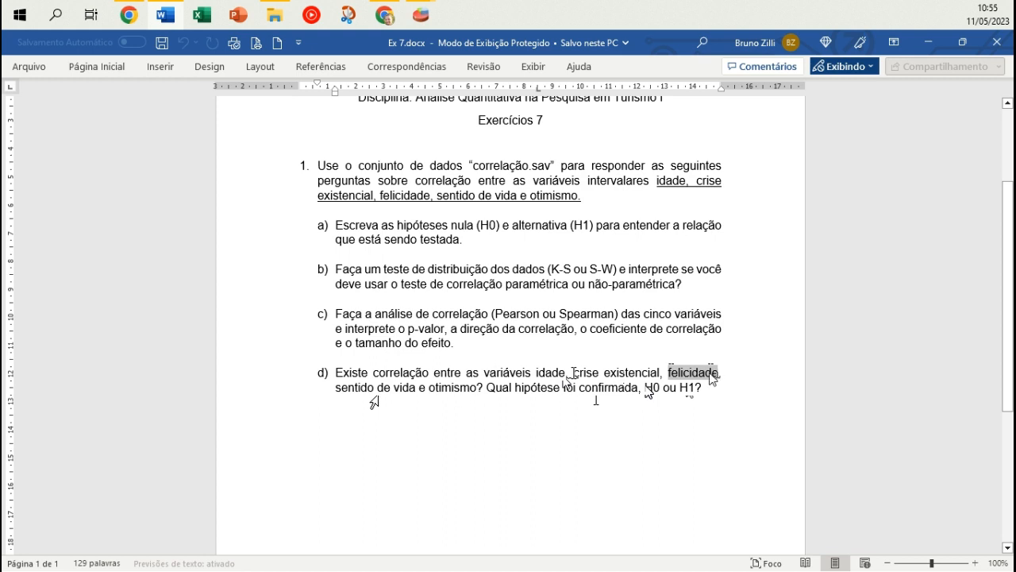
click(695, 373)
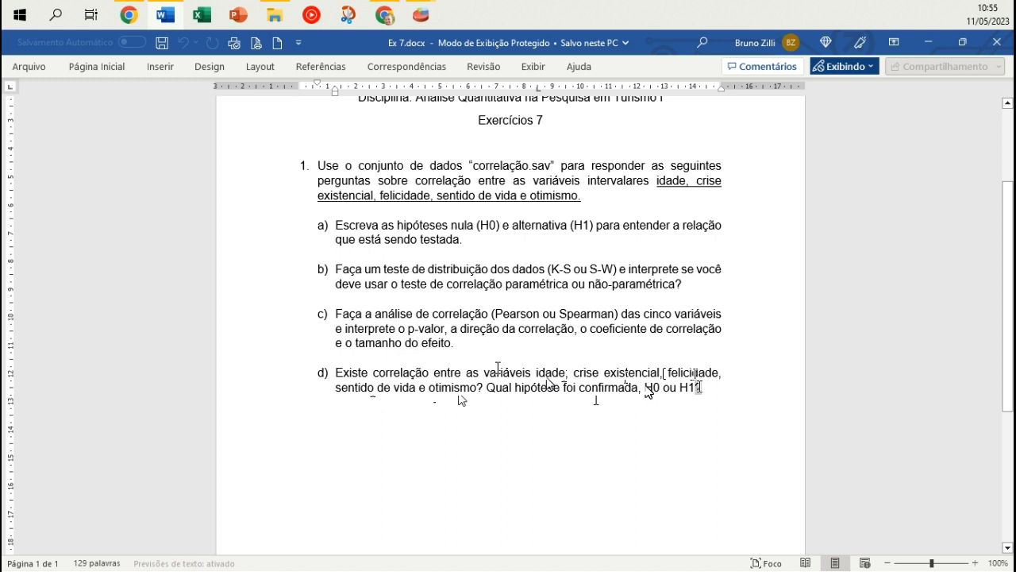
drag(701, 387, 645, 387)
click(554, 387)
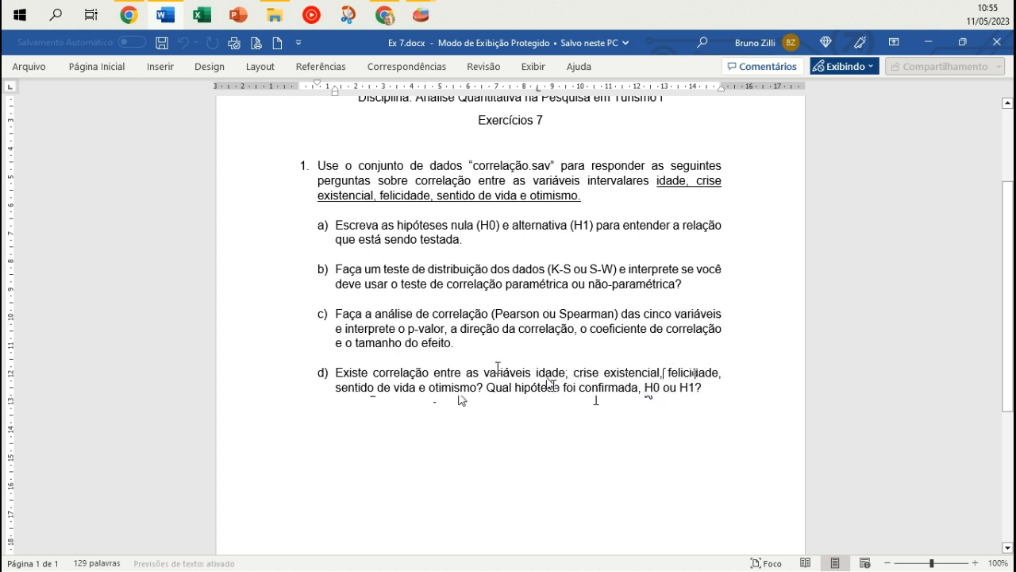